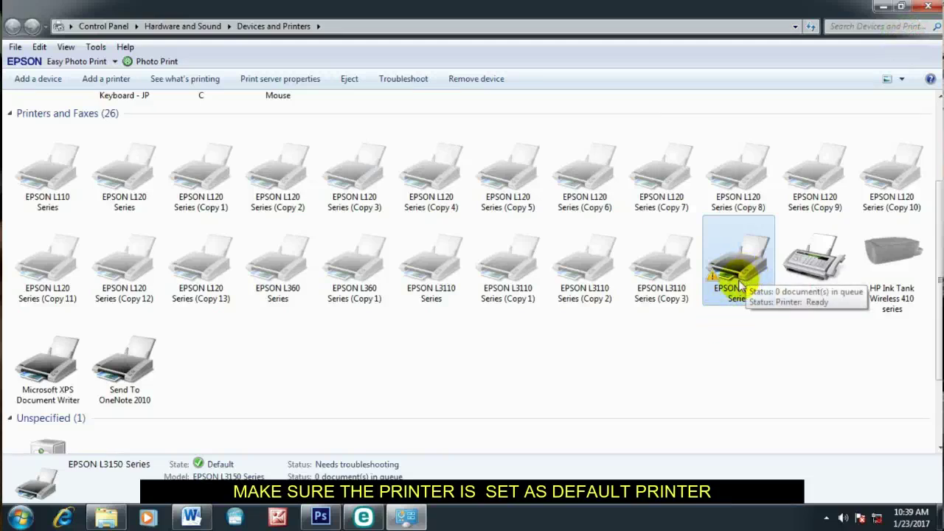
- Check in the device options and details that the EPSON L3150 Series is set as the default printer
right_click(741, 286)
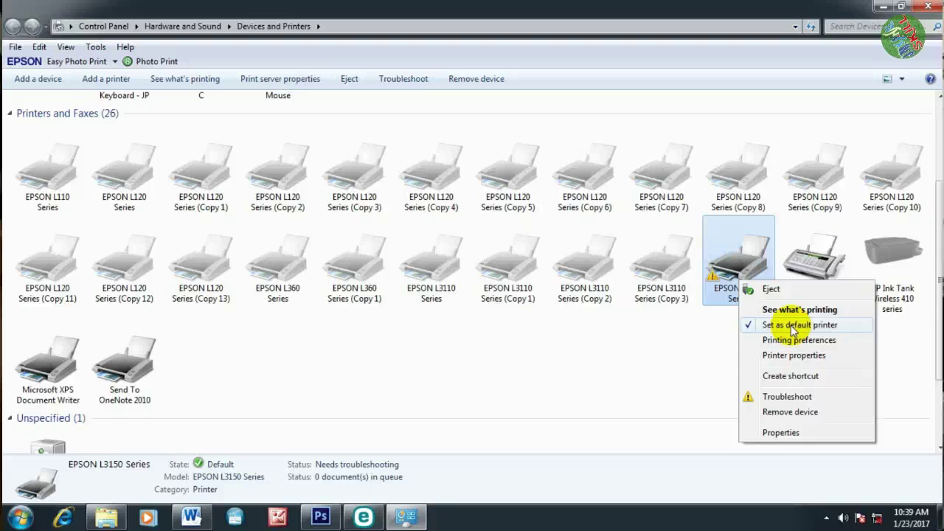
click(712, 317)
click(727, 295)
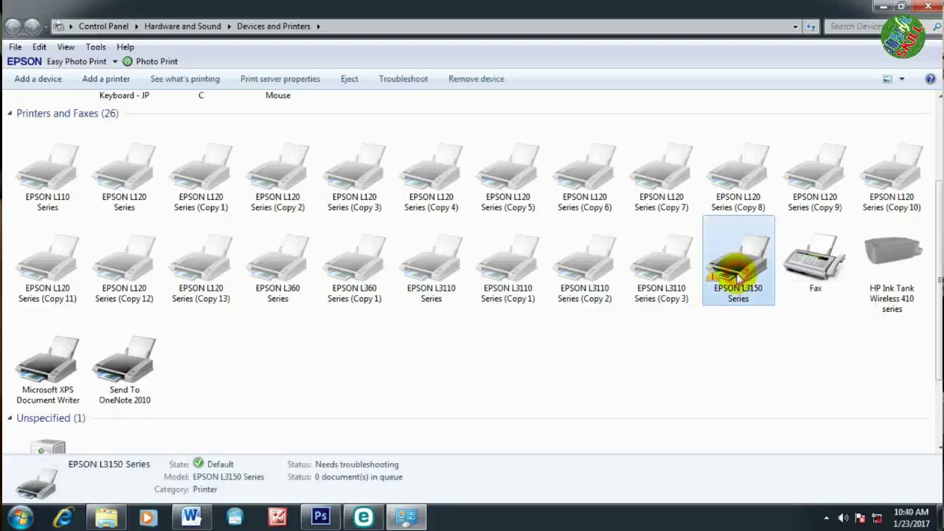
key(ctrl+shift+p)
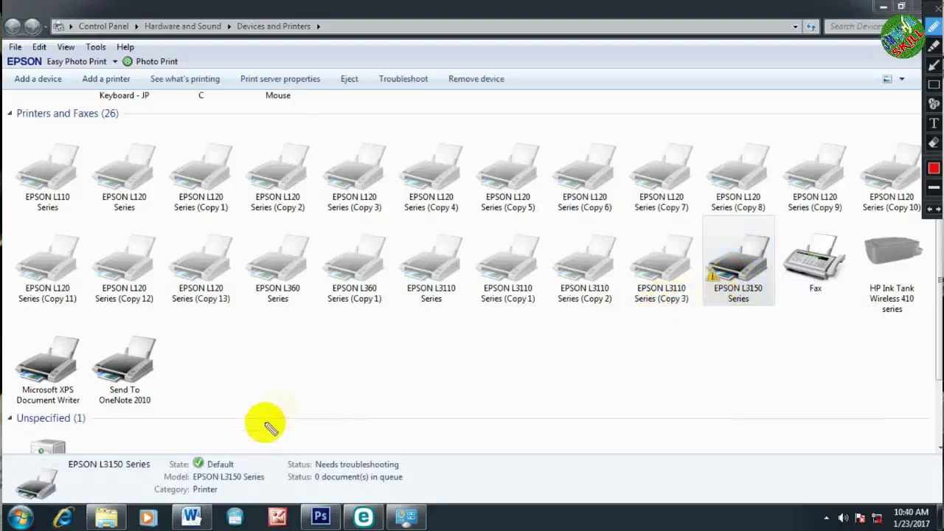
mouse_move(170, 452)
mouse_down()
mouse_move(214, 478)
mouse_move(262, 480)
mouse_up()
key(ctrl+shift+p)
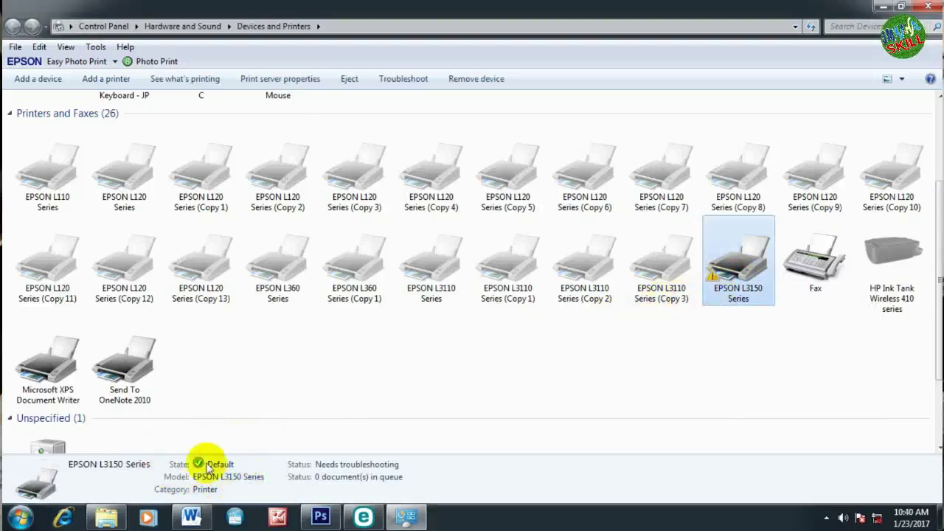
key(ctrl+shift+p)
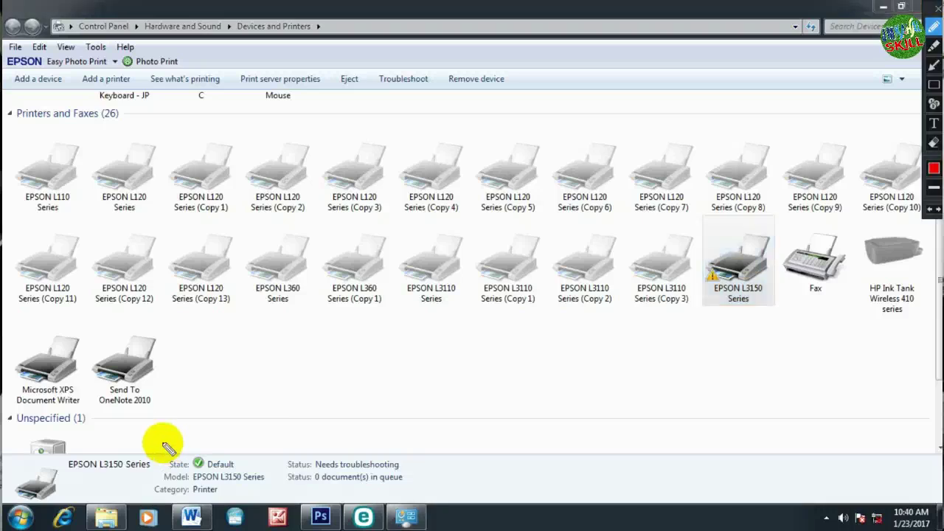
mouse_move(160, 444)
mouse_down()
mouse_move(154, 476)
mouse_move(181, 488)
mouse_move(273, 487)
mouse_move(280, 467)
mouse_move(161, 446)
mouse_up()
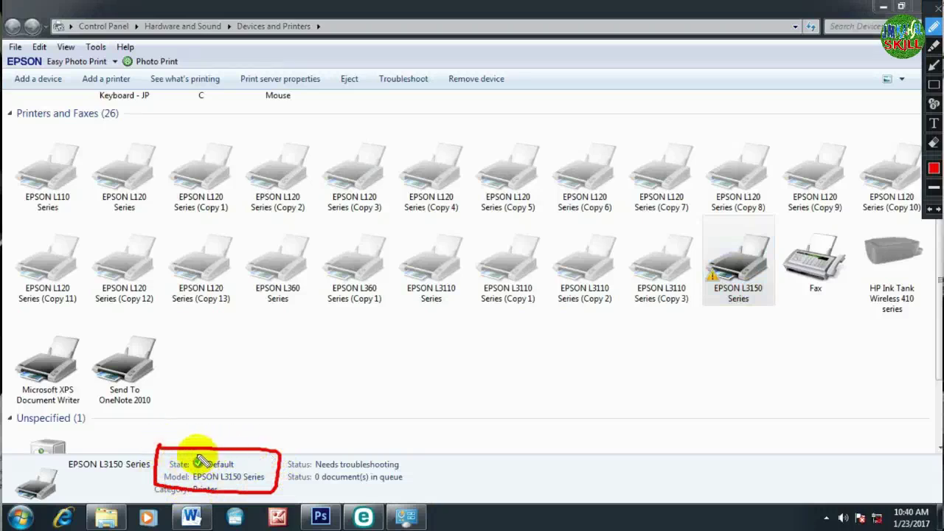
mouse_move(187, 450)
mouse_down()
mouse_move(196, 477)
mouse_move(205, 453)
mouse_move(191, 452)
mouse_up()
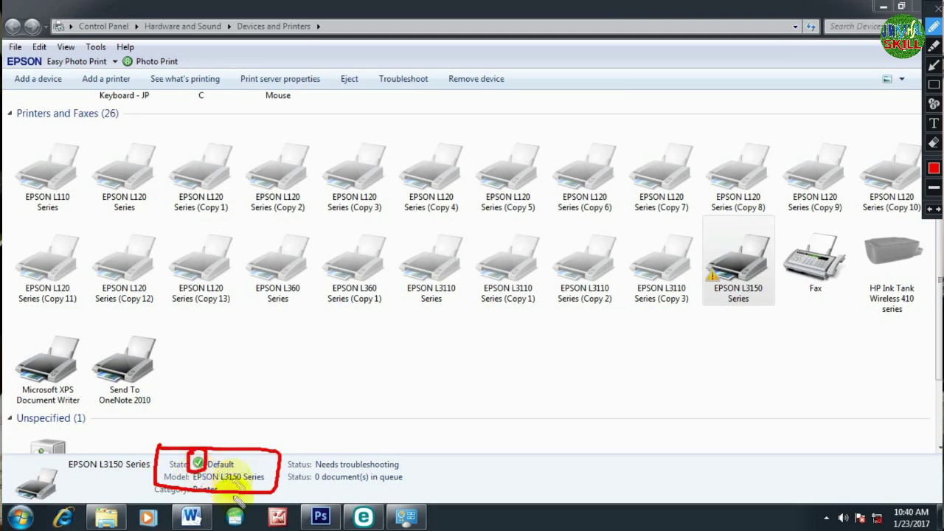
key(Escape)
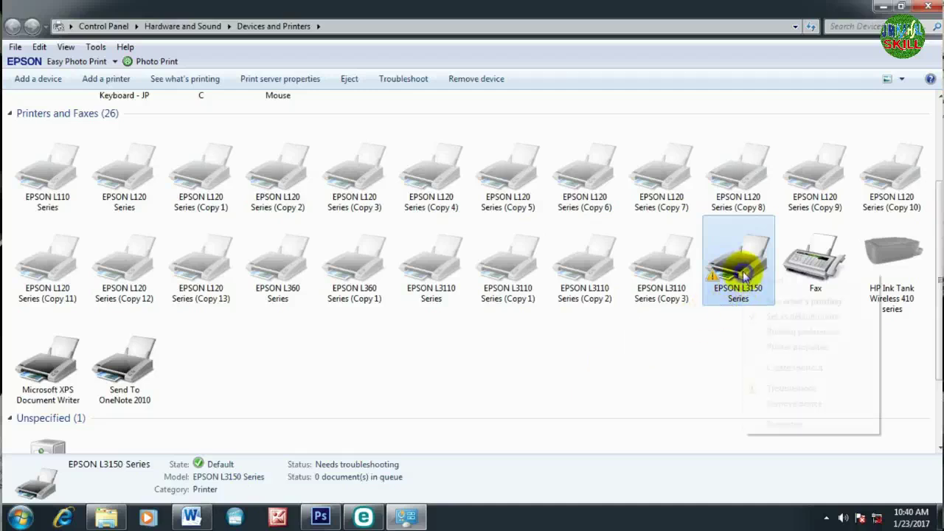
right_click(743, 274)
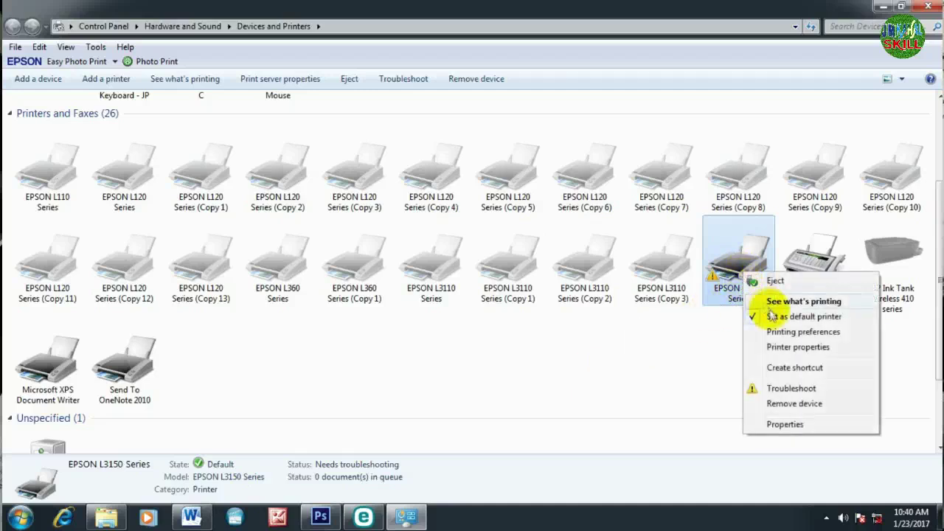
click(734, 333)
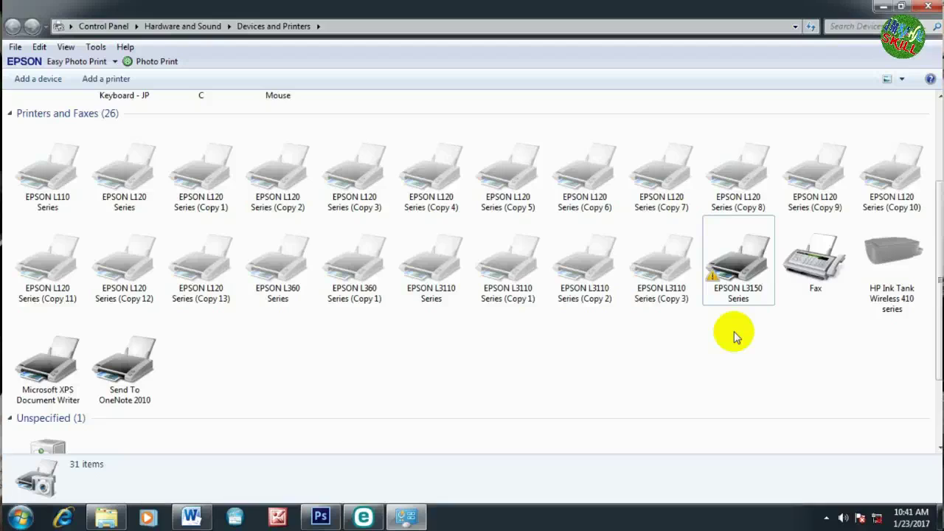
scroll(932, 340, down, 1)
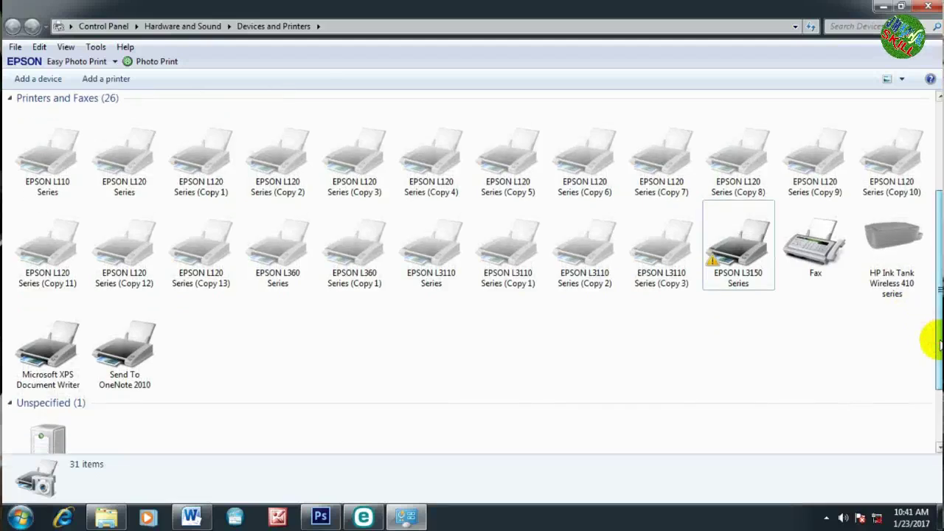
- Minimize Devices and Printers and open the "Epson L3150 L3160 Resetter - Multi PC" folder in Windows Explorer
click(882, 12)
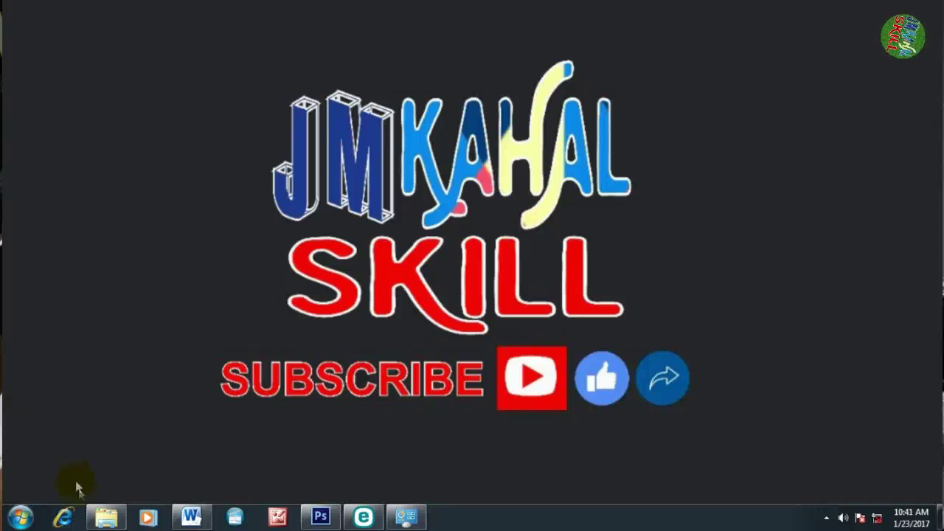
click(106, 517)
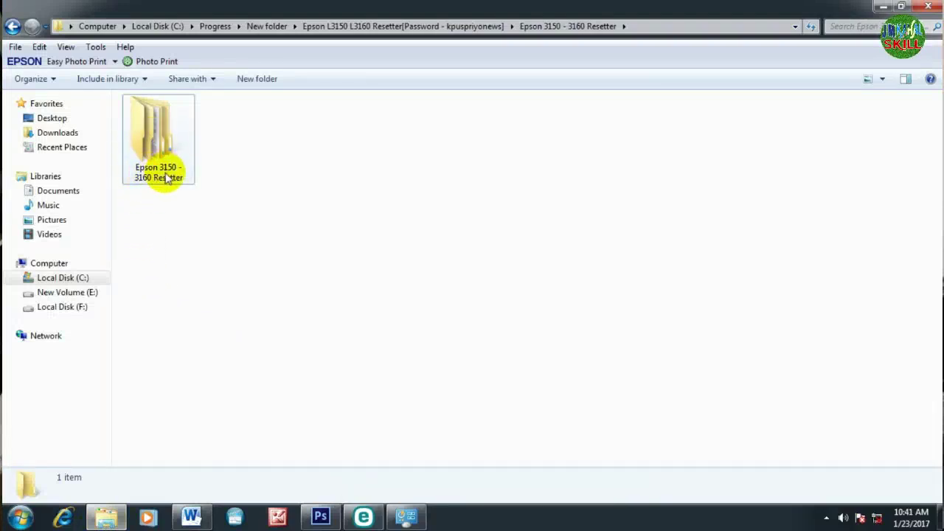
double_click(150, 132)
double_click(154, 132)
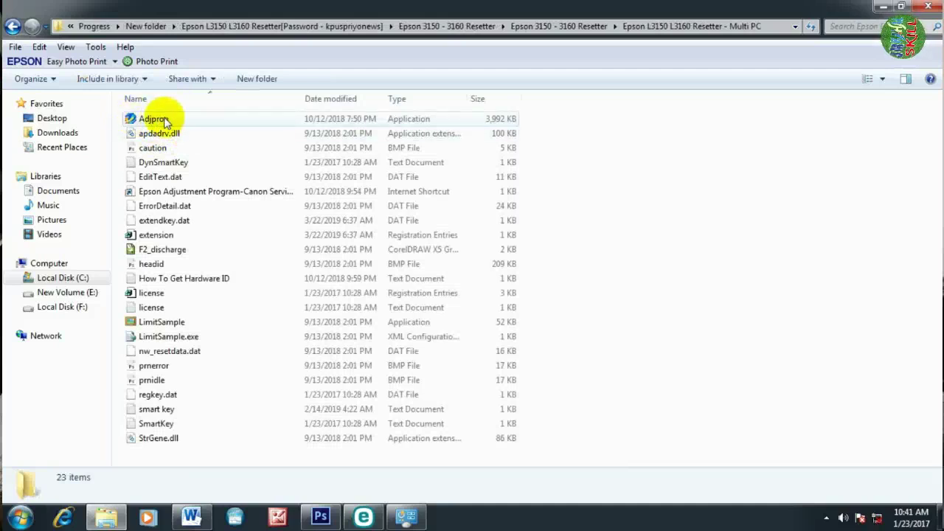
- Launch the Adjprog application from the resetter folder
click(144, 121)
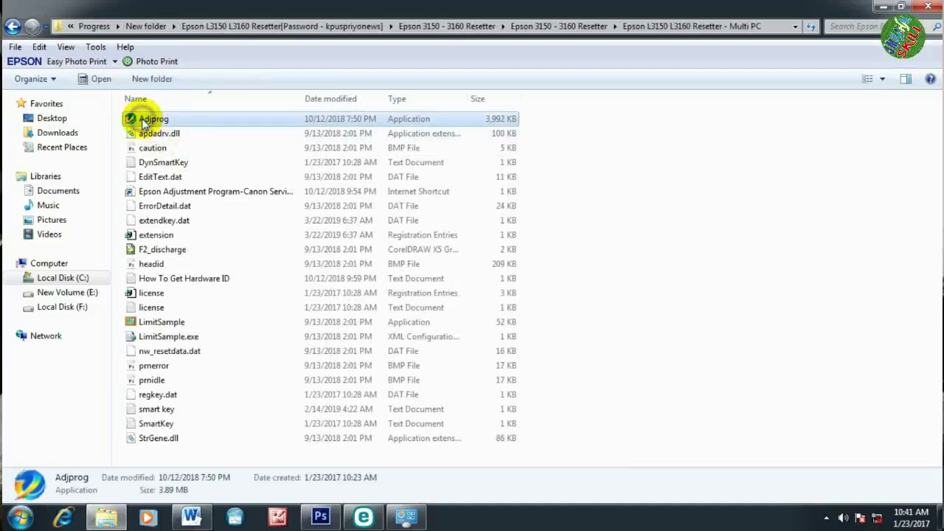
right_click(147, 120)
click(177, 107)
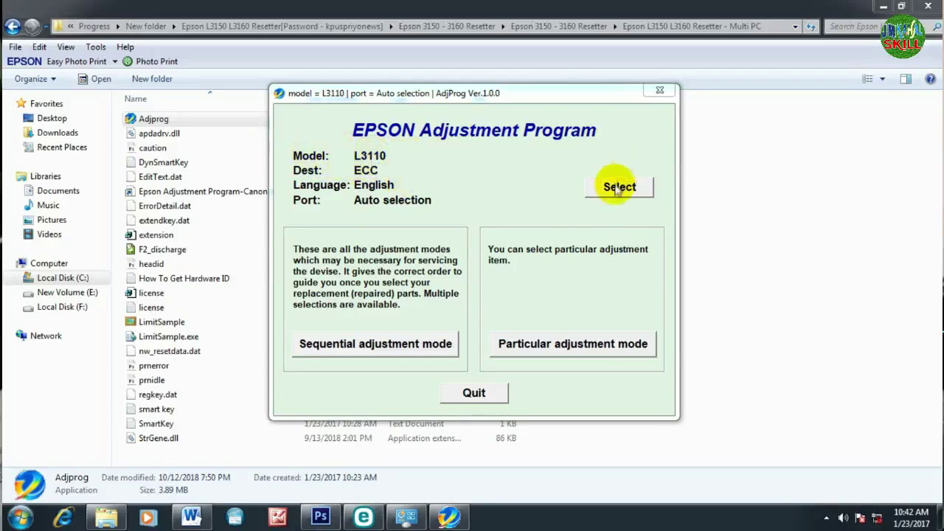
- Set the adjustment program's port to USB023 (L3150 Series) and confirm the selection
key(ctrl+shift+p)
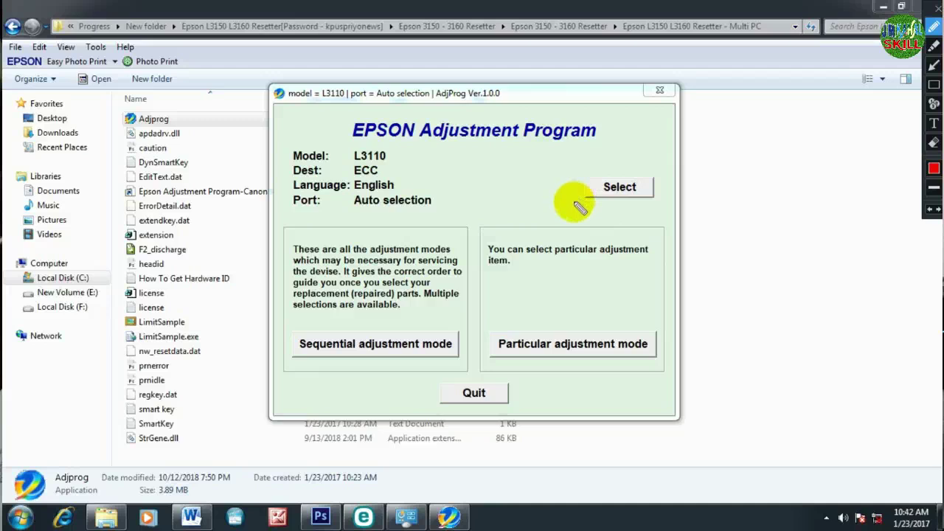
mouse_move(582, 203)
mouse_down()
mouse_move(638, 201)
mouse_move(658, 189)
mouse_move(647, 169)
mouse_move(582, 173)
mouse_up()
key(ctrl+shift+p)
click(618, 189)
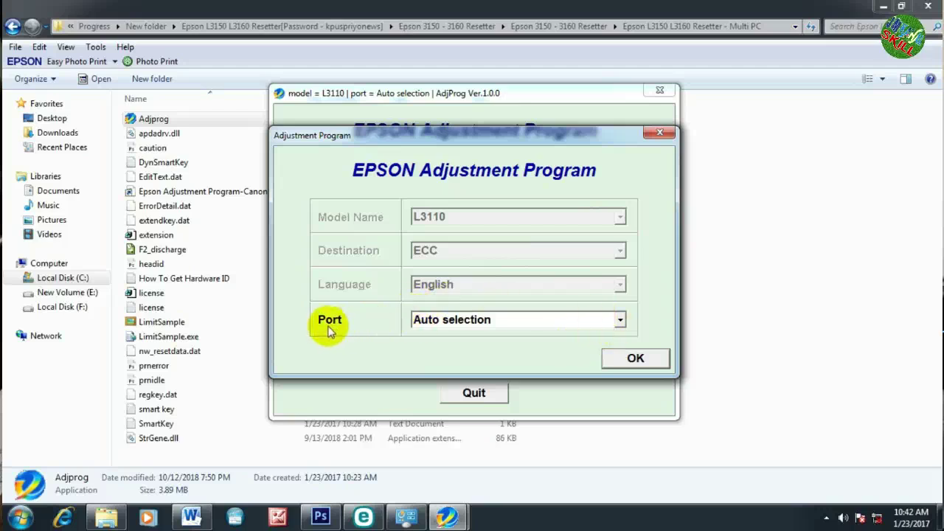
click(621, 319)
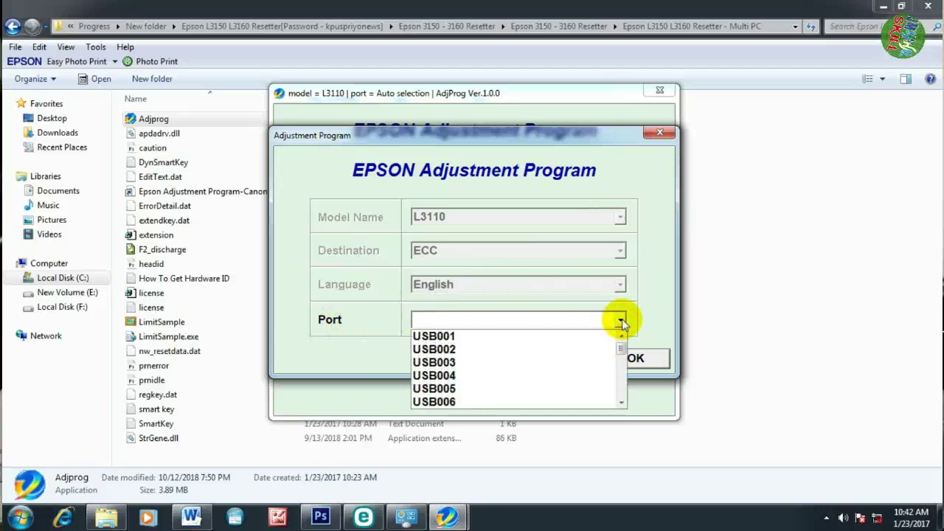
drag(621, 348, 621, 396)
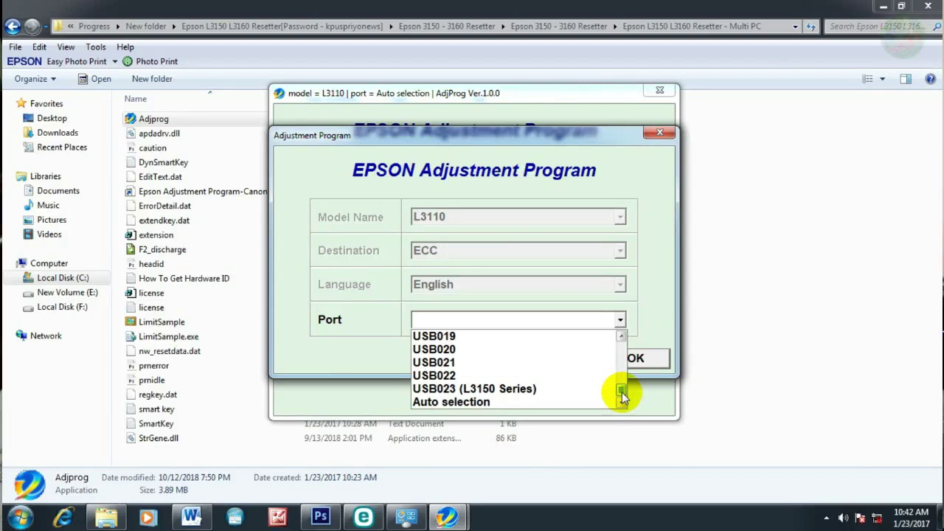
key(ctrl+shift+p)
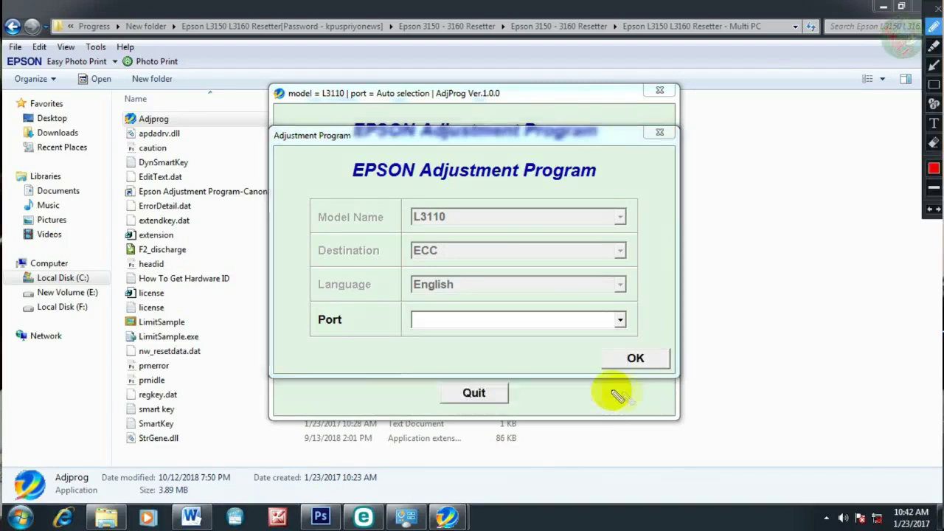
click(621, 322)
click(620, 322)
drag(626, 358, 624, 388)
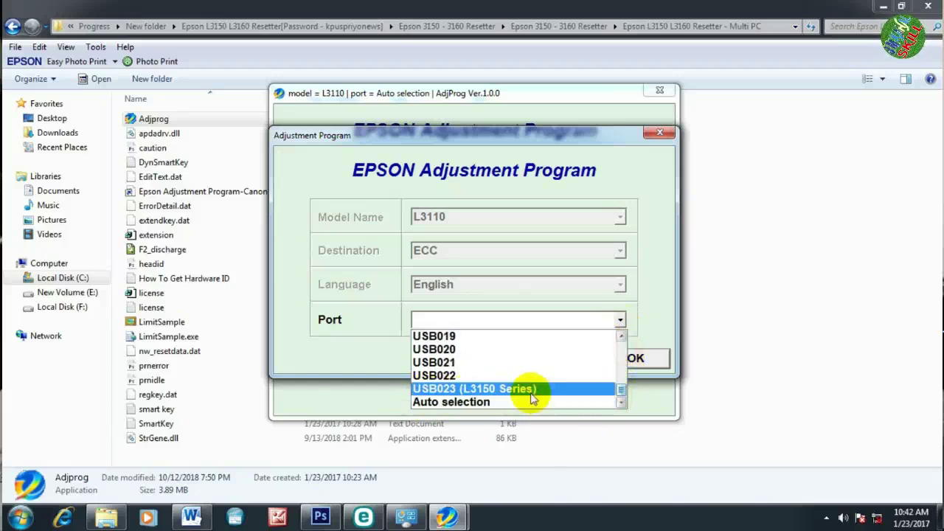
click(476, 388)
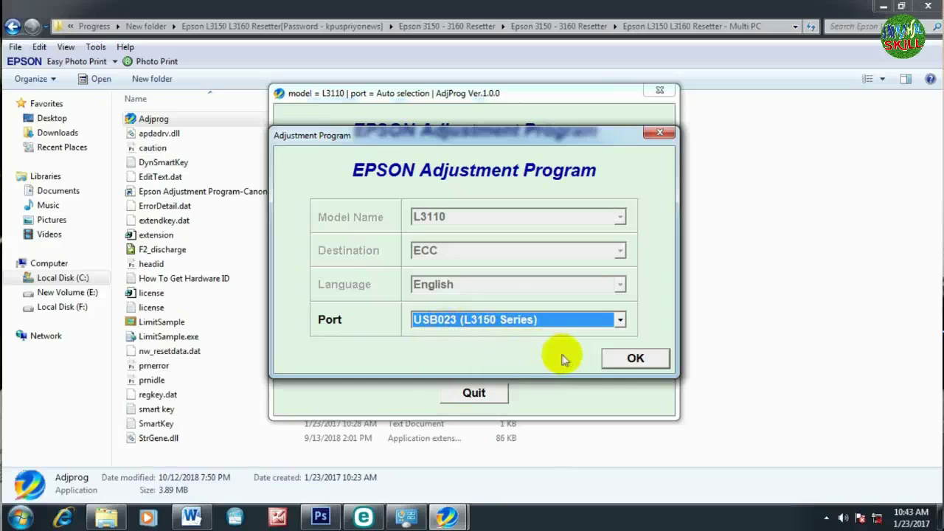
click(635, 361)
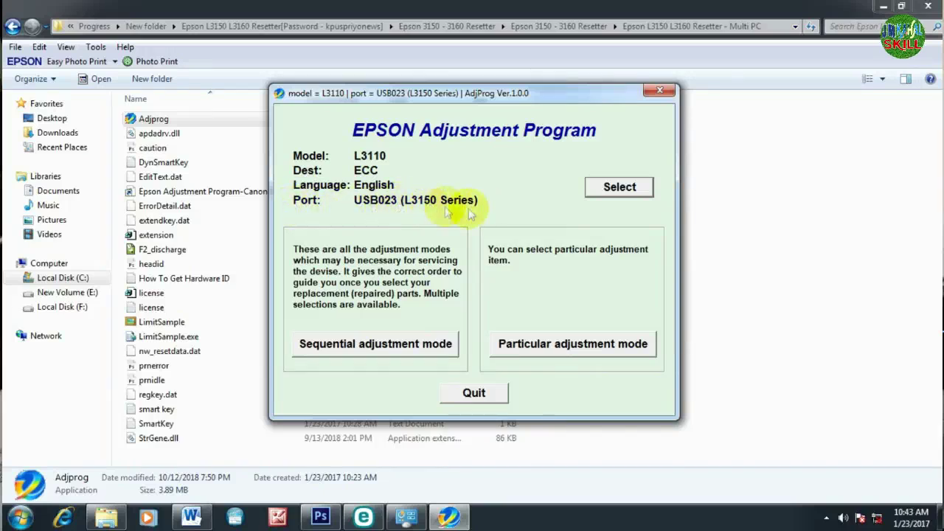
- Enter the particular adjustment mode and review the Adjustment and Maintenance sections of its item list
click(570, 348)
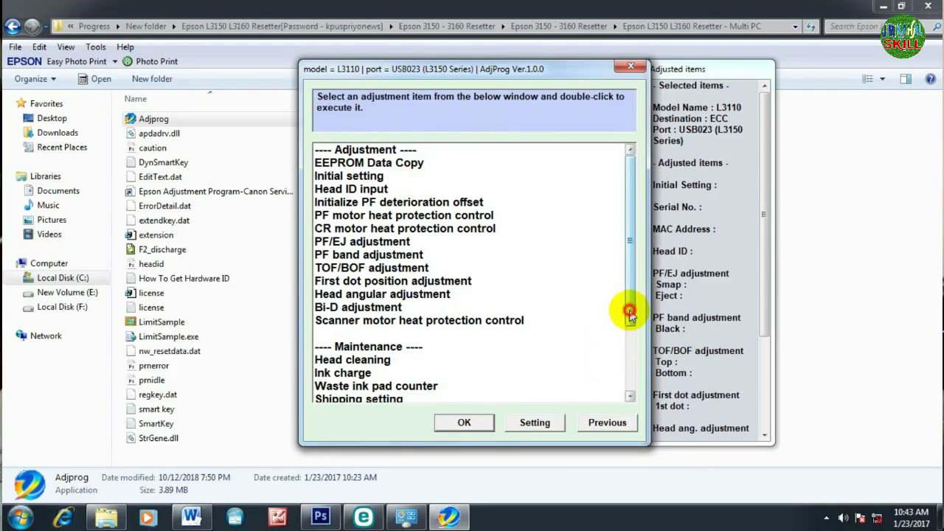
click(630, 315)
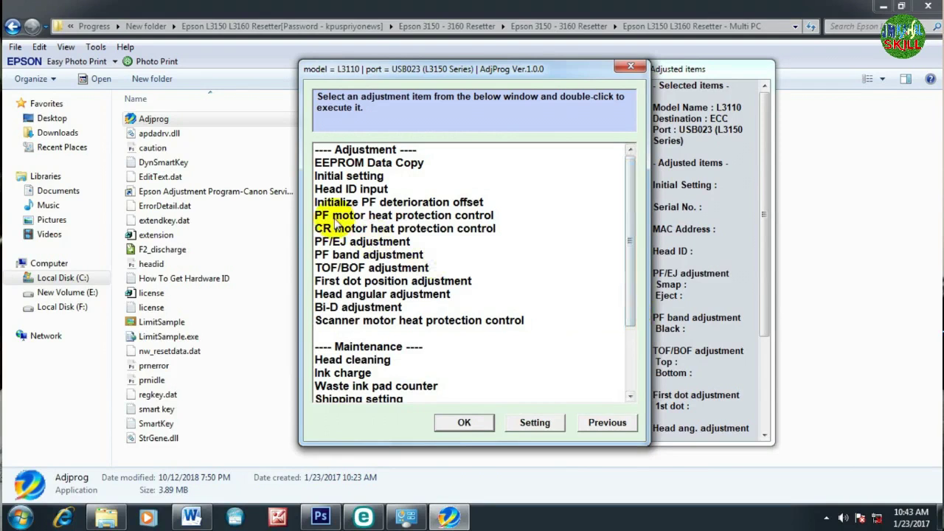
drag(322, 153, 408, 163)
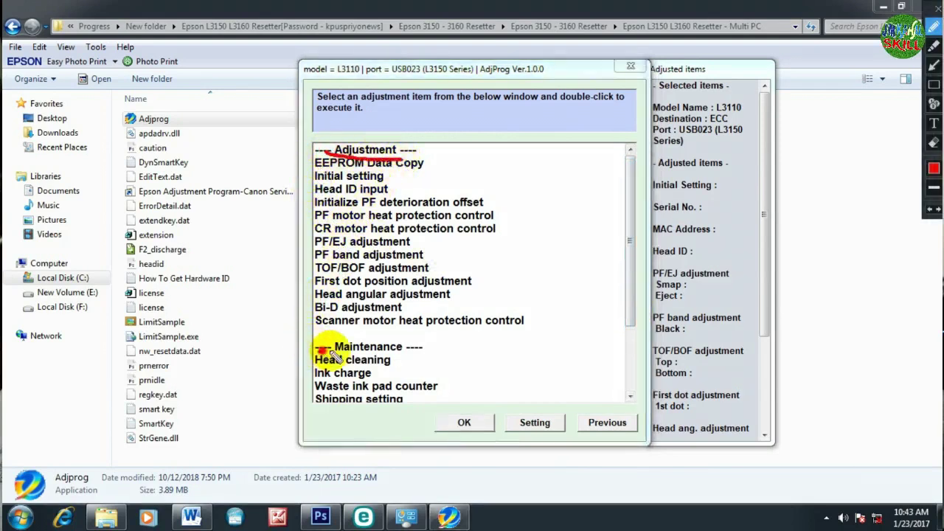
drag(317, 351, 396, 354)
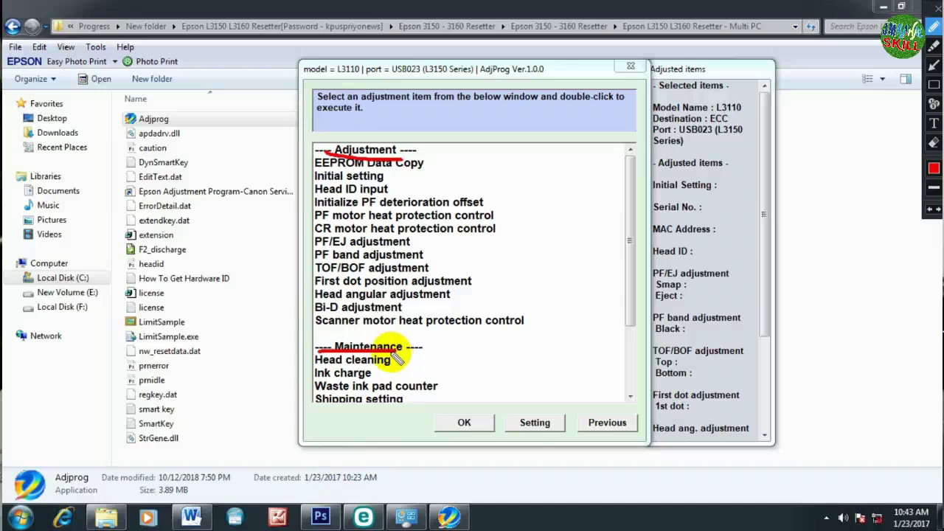
drag(402, 348, 434, 329)
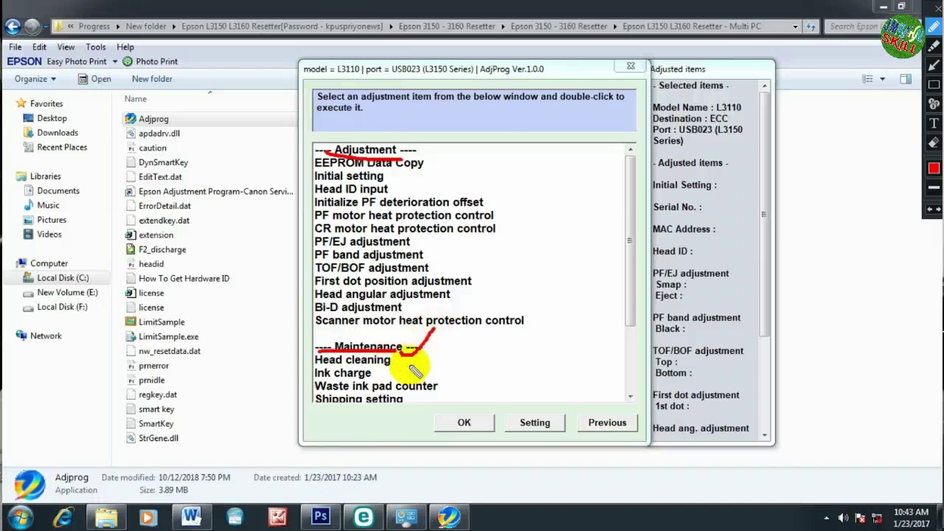
key(Escape)
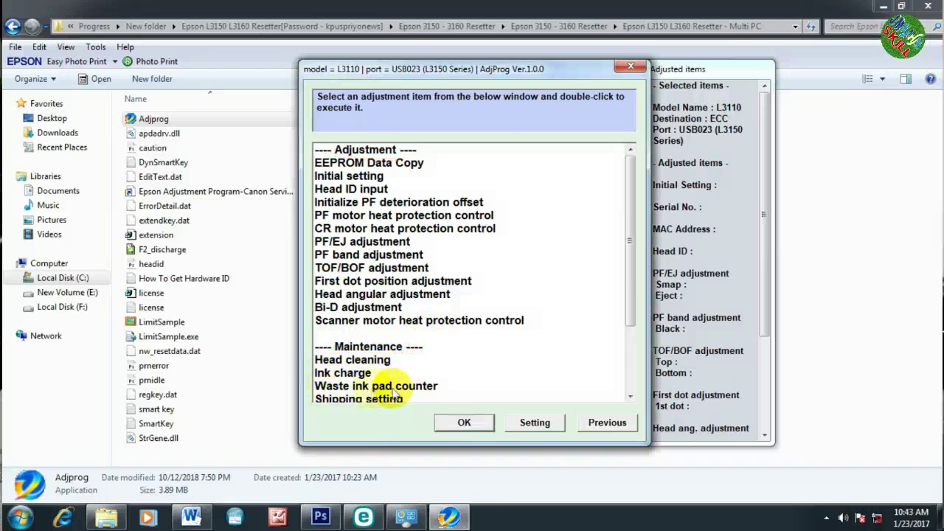
- Select Waste ink pad counter among the Maintenance items and open it
key(ctrl+alt+d)
drag(316, 391, 435, 398)
mouse_move(447, 391)
mouse_down()
mouse_move(384, 365)
mouse_move(313, 374)
mouse_move(313, 396)
mouse_up()
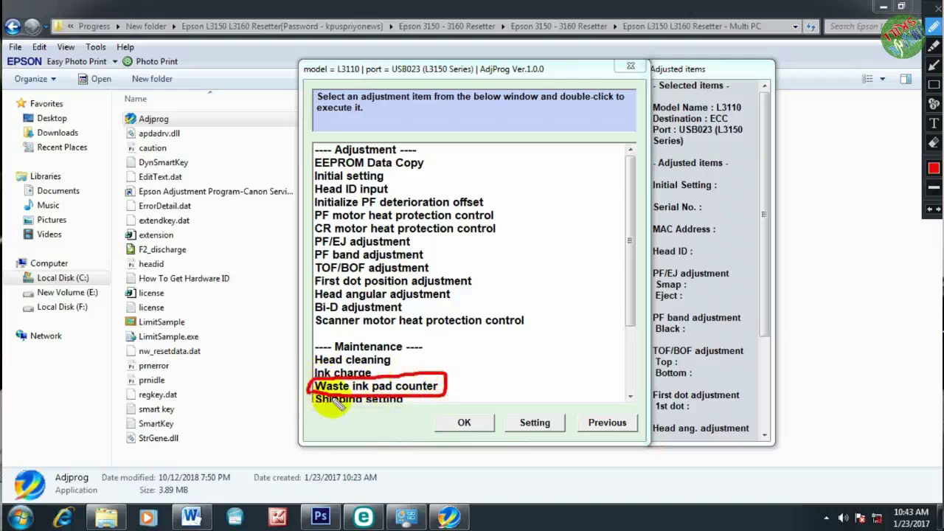
key(Escape)
click(366, 389)
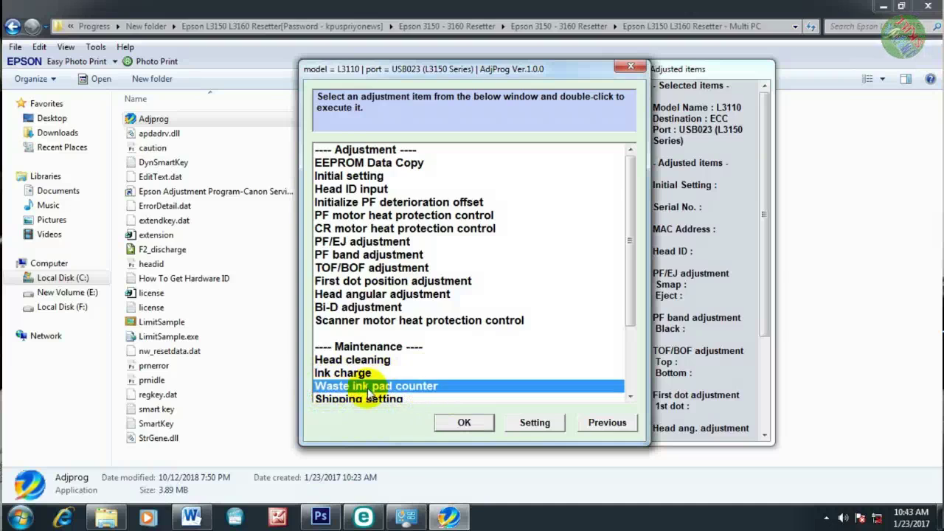
key(ctrl+shift+1)
mouse_move(427, 413)
mouse_down()
mouse_move(505, 441)
mouse_move(443, 392)
mouse_move(433, 432)
mouse_up()
key(Escape)
click(464, 425)
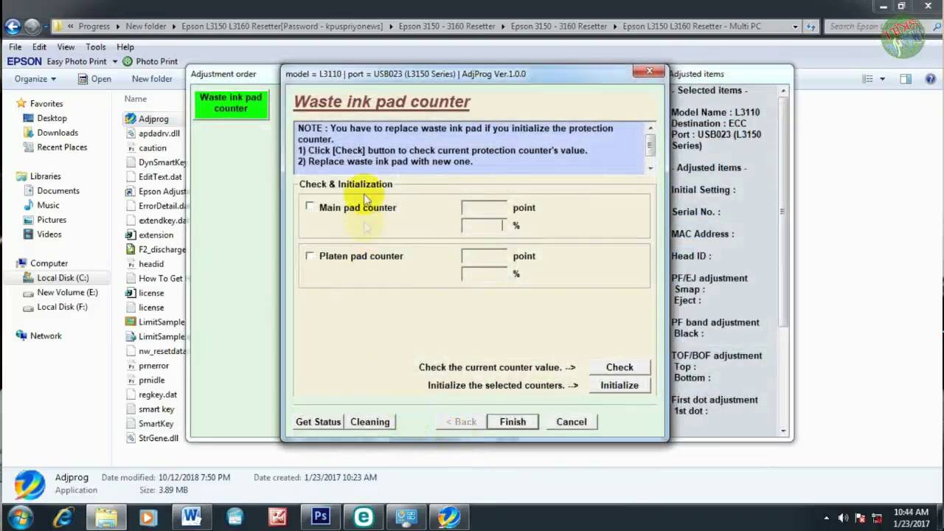
drag(478, 74, 487, 73)
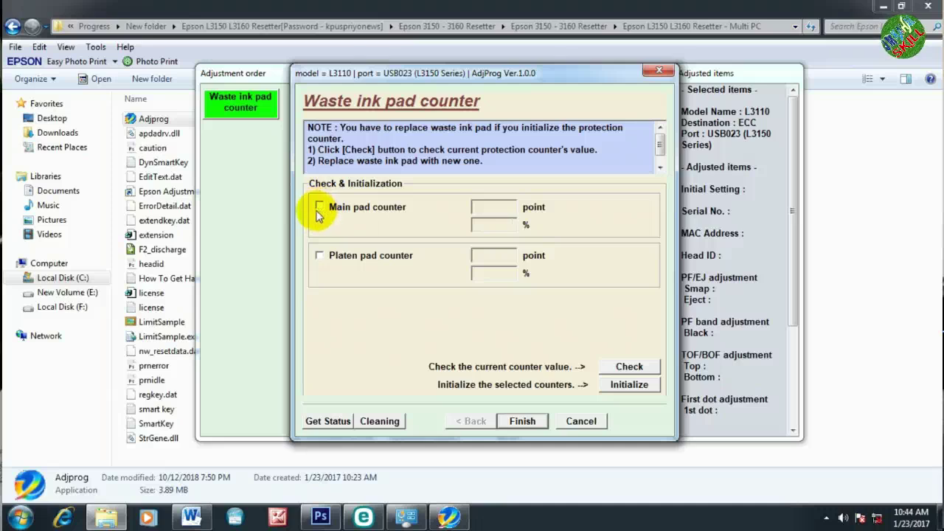
key(ctrl+shift+1)
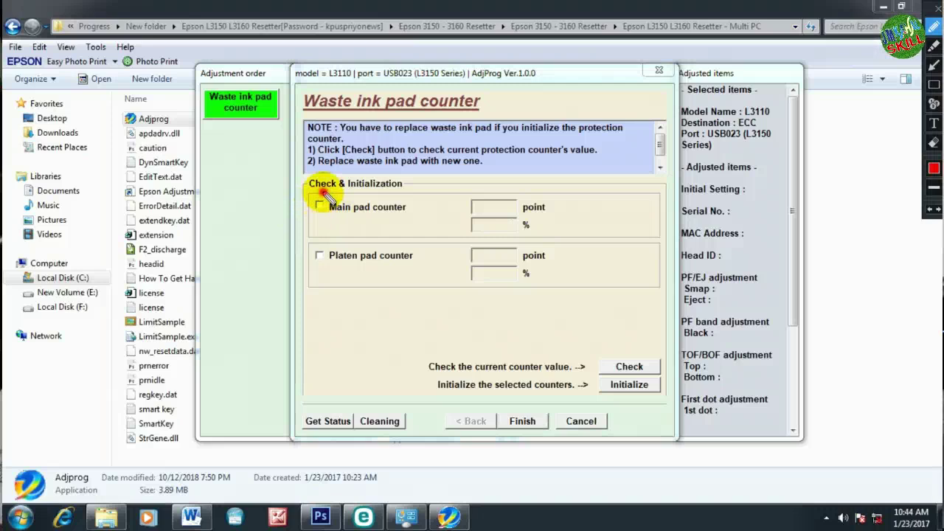
- Try to check the current values of the main pad counter and the platen pad counter, with both counters selected
drag(322, 190, 346, 177)
mouse_move(326, 241)
mouse_down()
mouse_move(333, 247)
mouse_move(356, 226)
mouse_up()
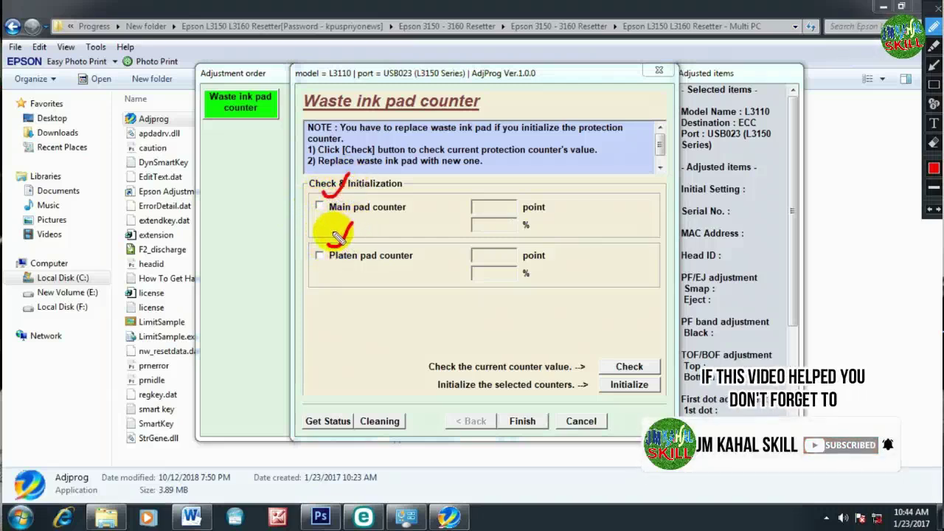
key(Escape)
click(320, 207)
click(319, 255)
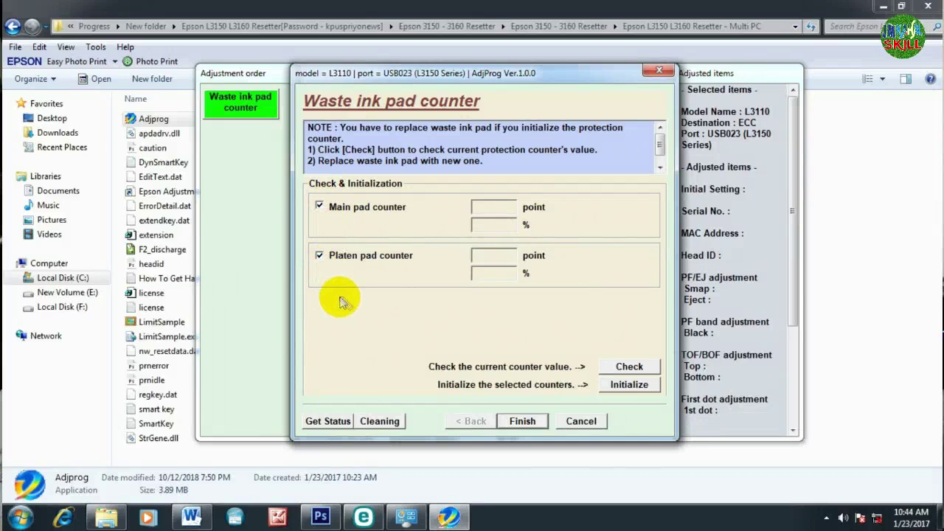
key(ctrl+shift+1)
mouse_move(593, 350)
mouse_down()
mouse_move(592, 367)
mouse_move(659, 378)
mouse_move(660, 360)
mouse_move(598, 358)
mouse_up()
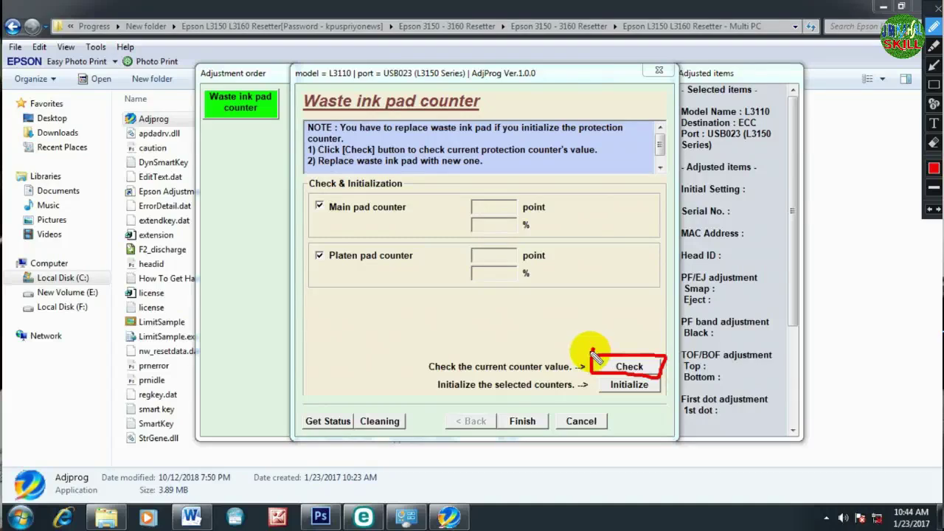
key(Escape)
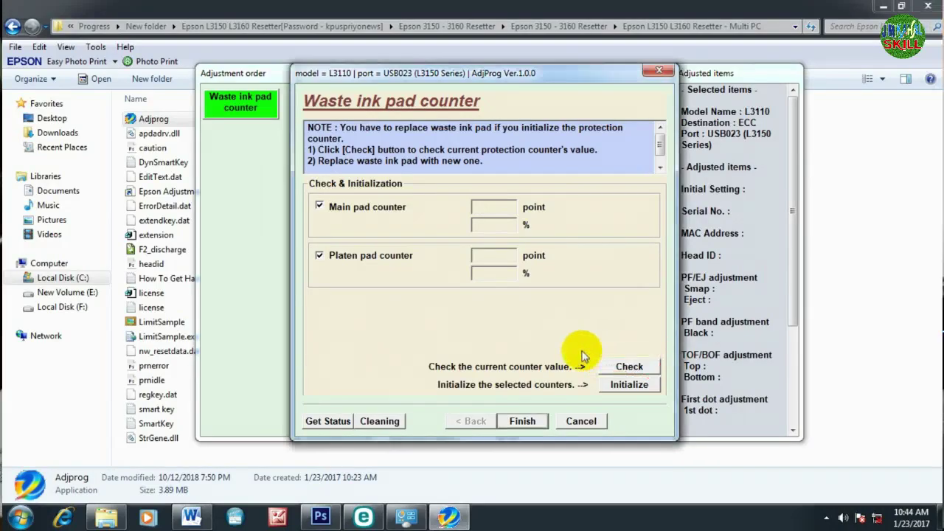
click(630, 371)
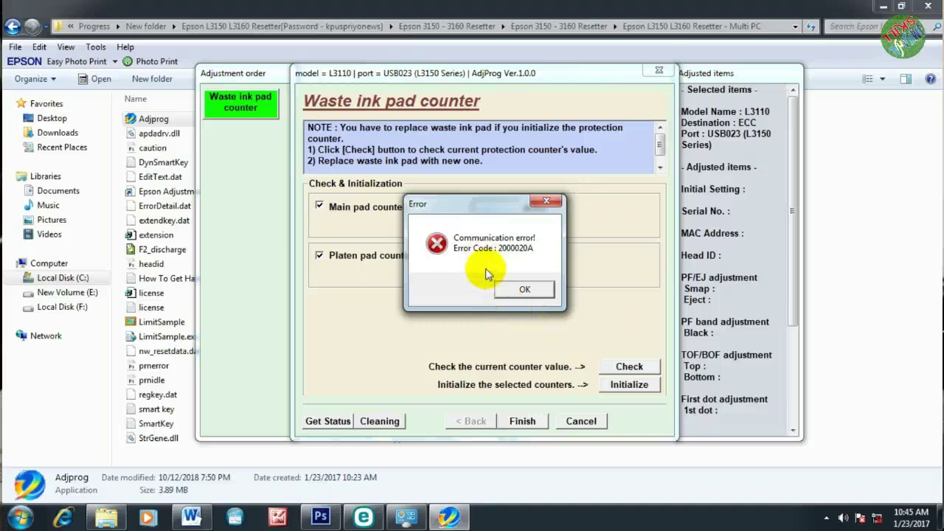
key(ctrl+shift+1)
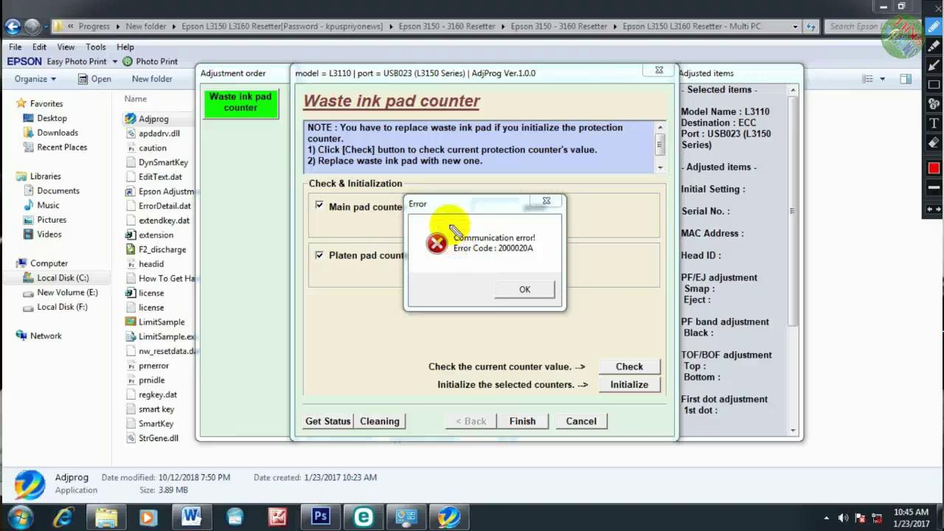
mouse_move(450, 233)
mouse_down()
mouse_move(446, 244)
mouse_move(494, 238)
mouse_move(537, 249)
mouse_move(546, 233)
mouse_move(456, 236)
mouse_up()
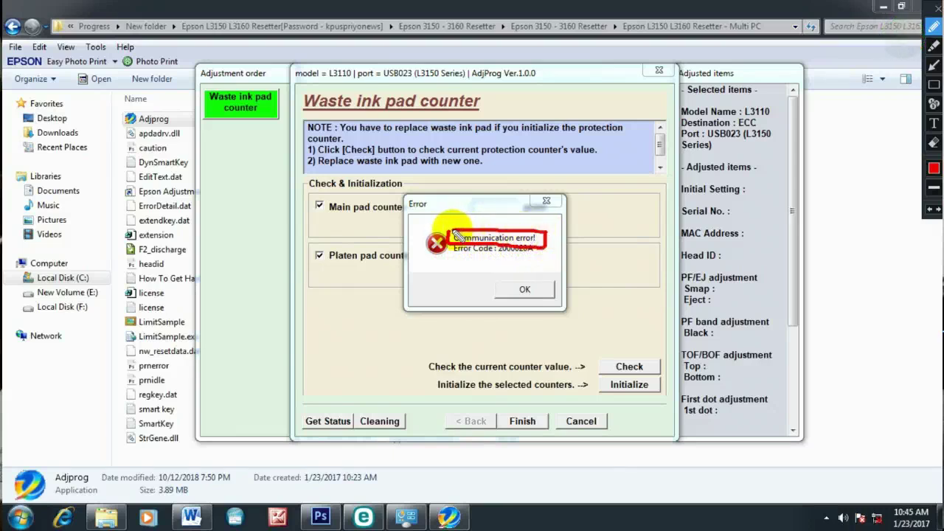
key(Escape)
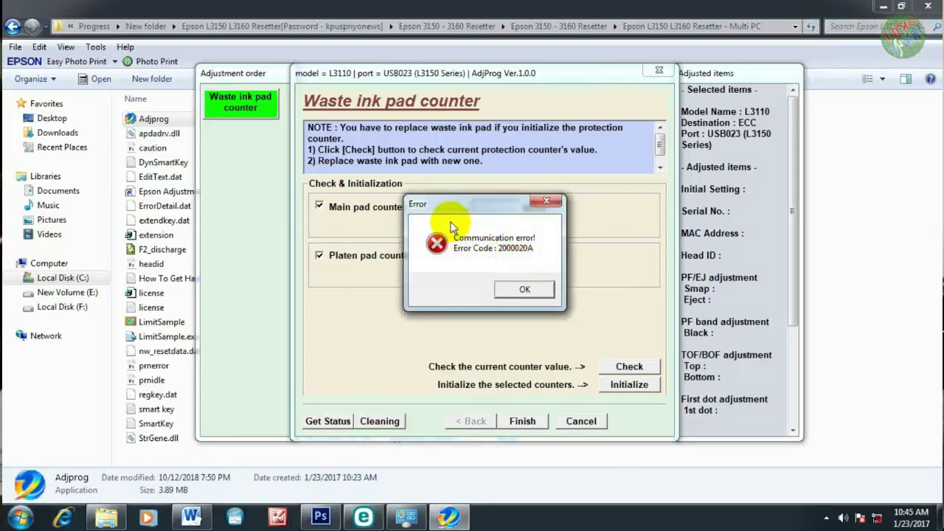
key(ctrl+2)
mouse_move(450, 227)
mouse_down()
mouse_move(450, 240)
mouse_move(475, 251)
mouse_move(515, 248)
mouse_move(515, 224)
mouse_move(455, 230)
mouse_up()
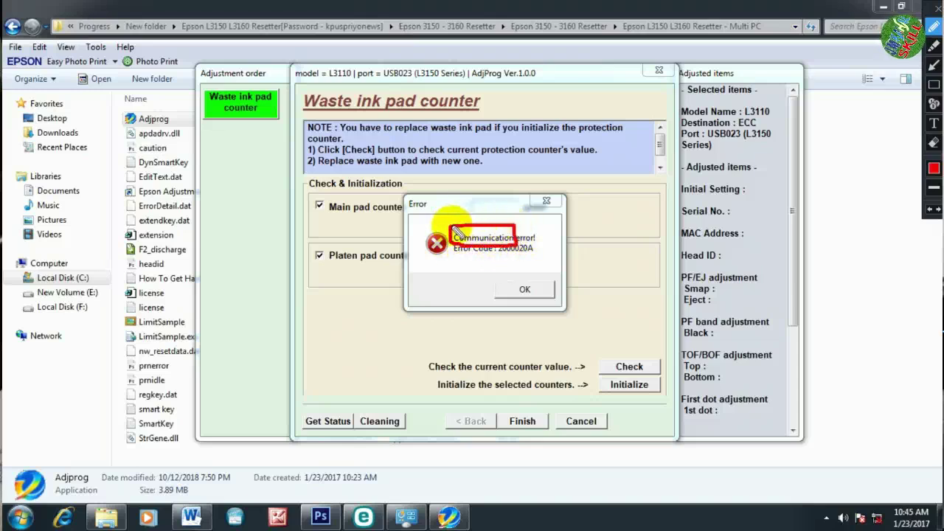
key(Escape)
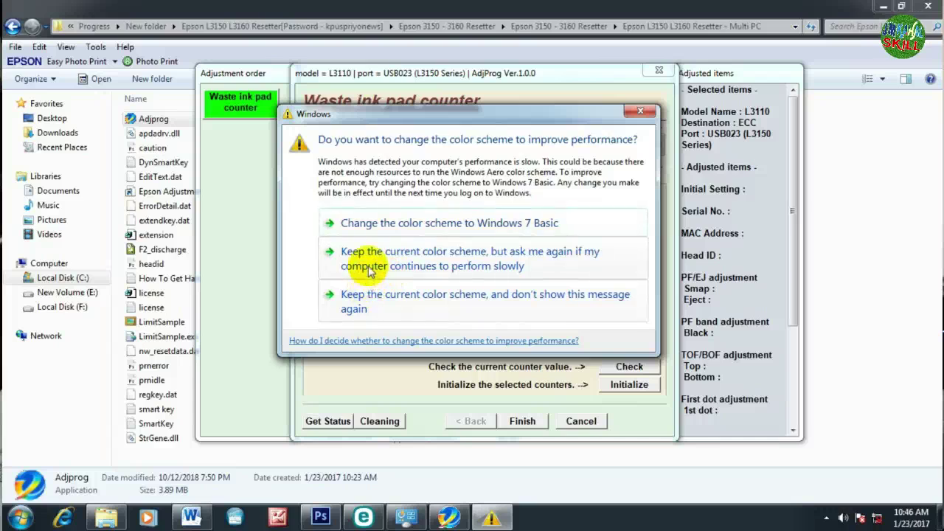
- Keep the current color scheme without being asked again, and exit the adjustment program after dismissing its error
click(361, 306)
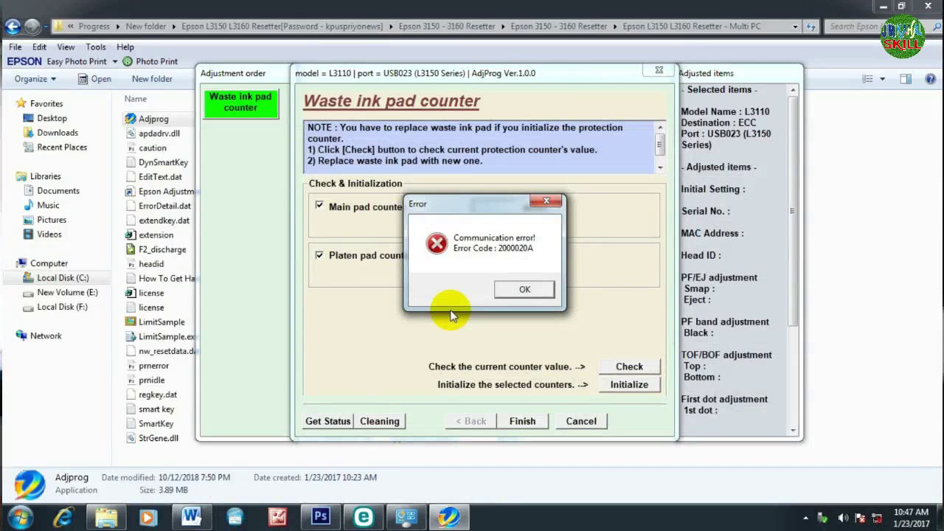
click(521, 291)
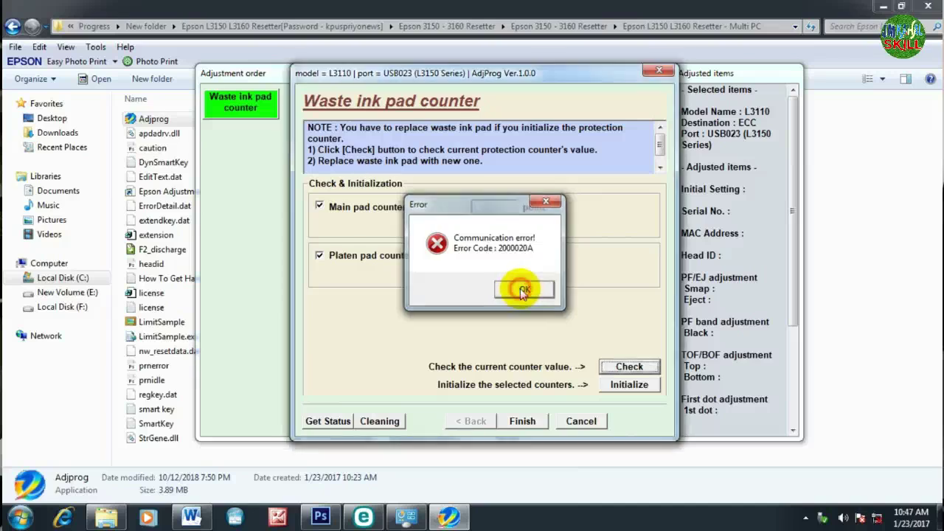
click(522, 422)
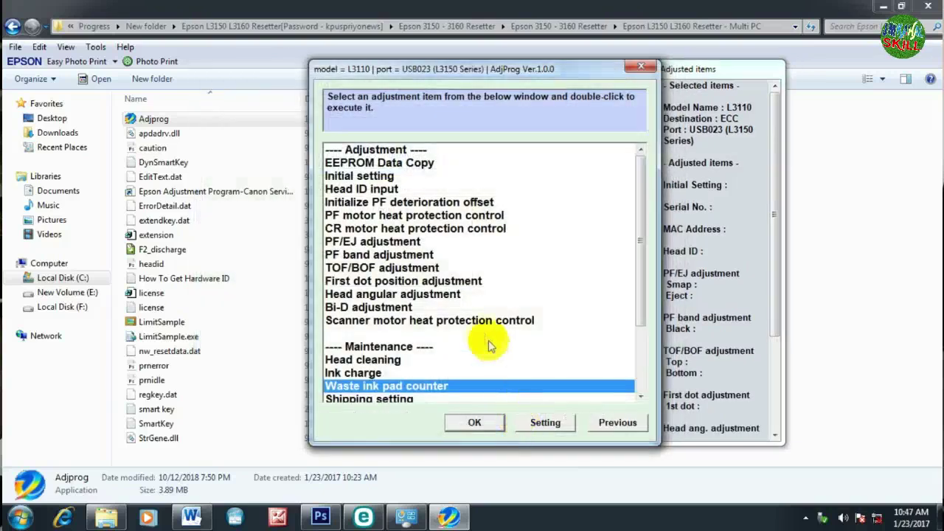
click(644, 67)
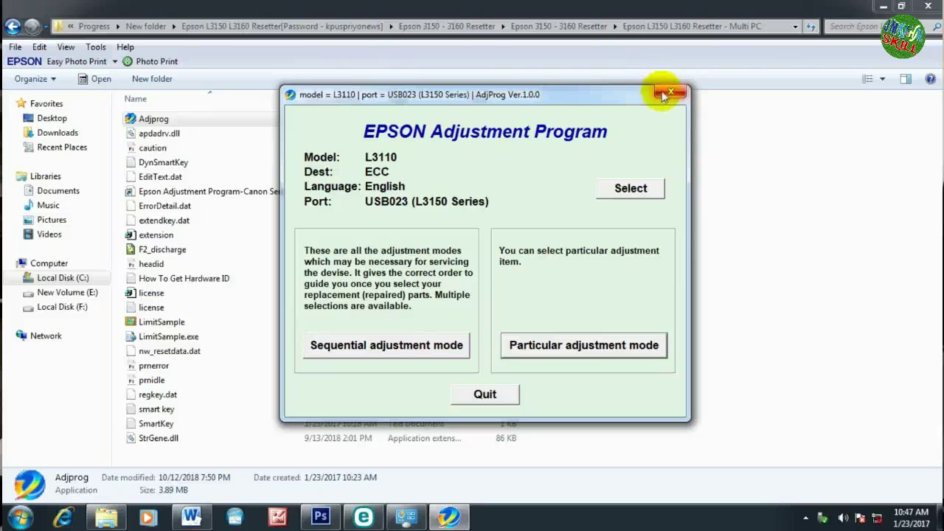
click(667, 92)
- Refresh the resetter folder and relaunch the Adjprog application
right_click(594, 216)
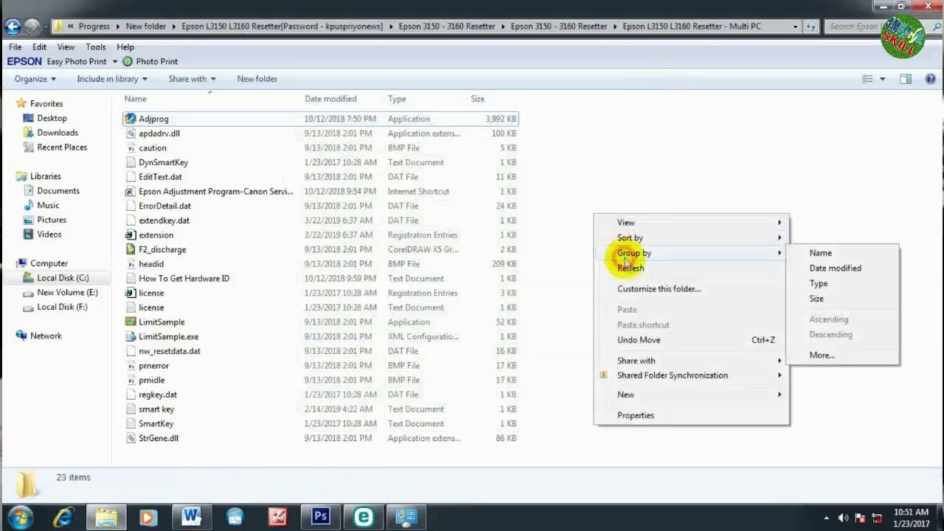
click(629, 268)
right_click(584, 226)
right_click(579, 232)
right_click(580, 236)
click(619, 292)
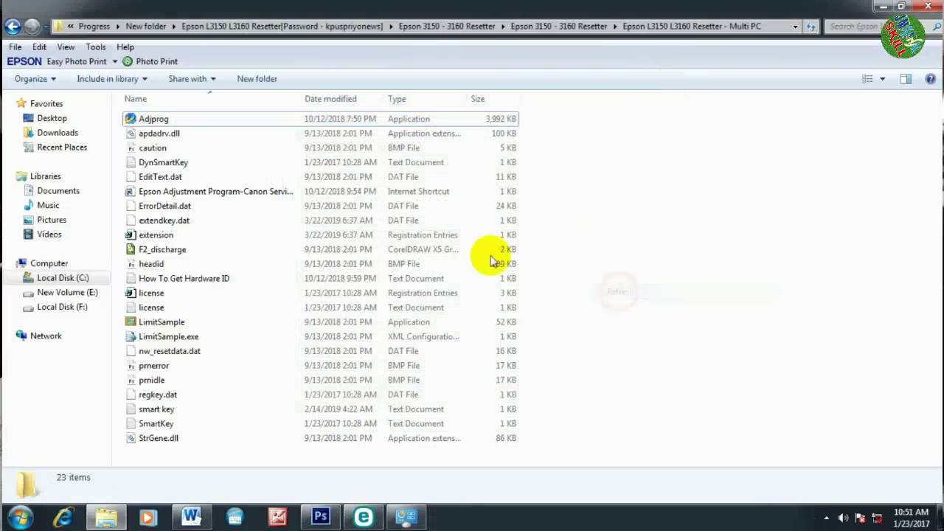
click(156, 122)
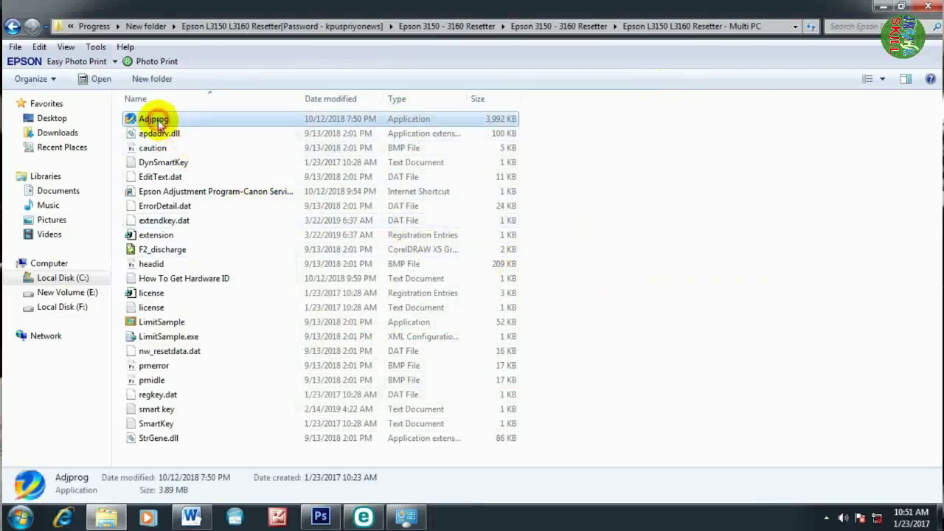
double_click(158, 121)
- Set the adjustment program's port to USB023 (L3150 Series) and confirm it
click(609, 191)
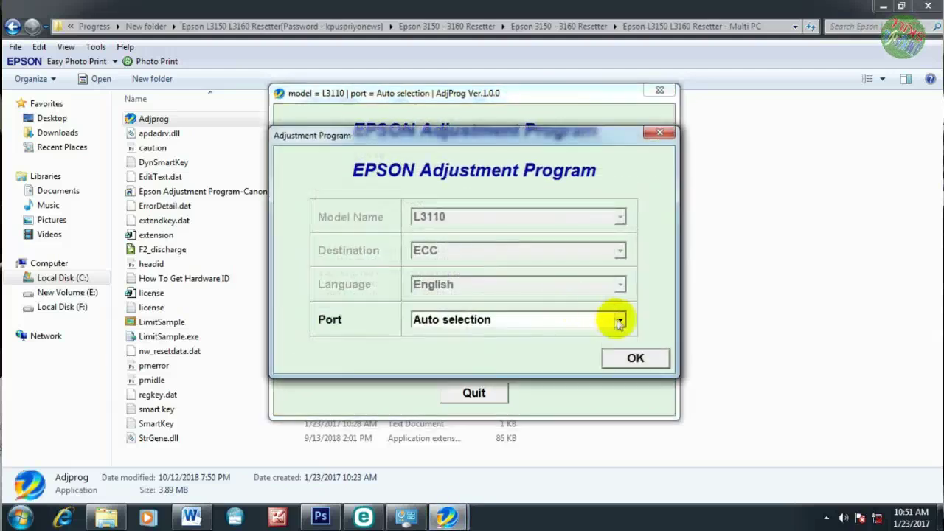
click(619, 320)
drag(626, 347, 624, 396)
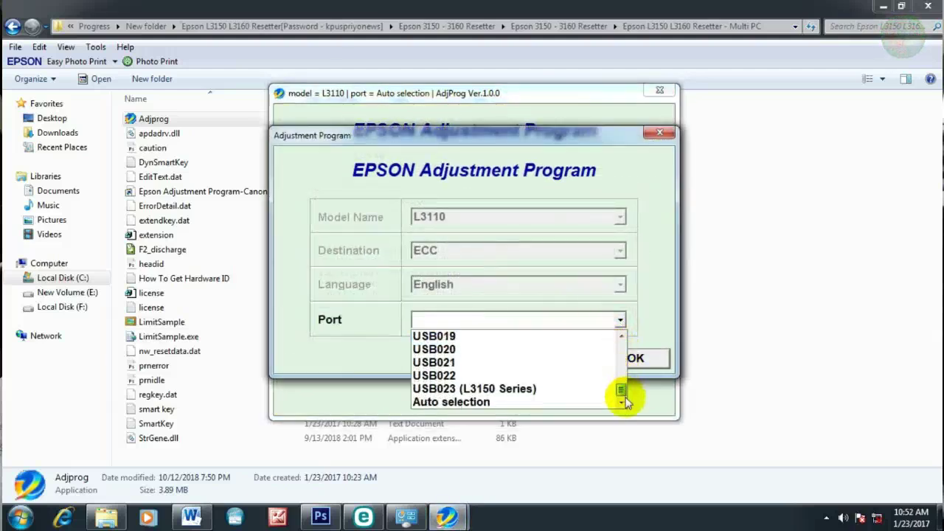
click(512, 388)
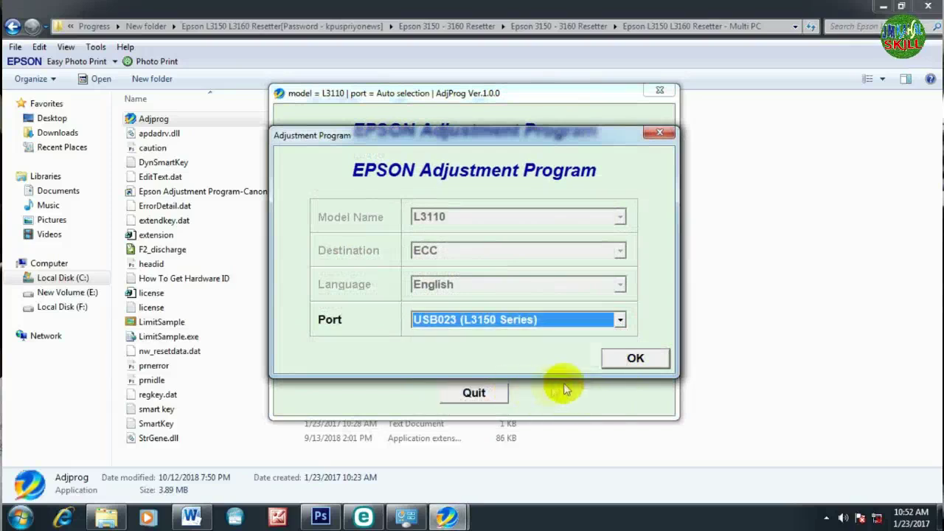
click(636, 361)
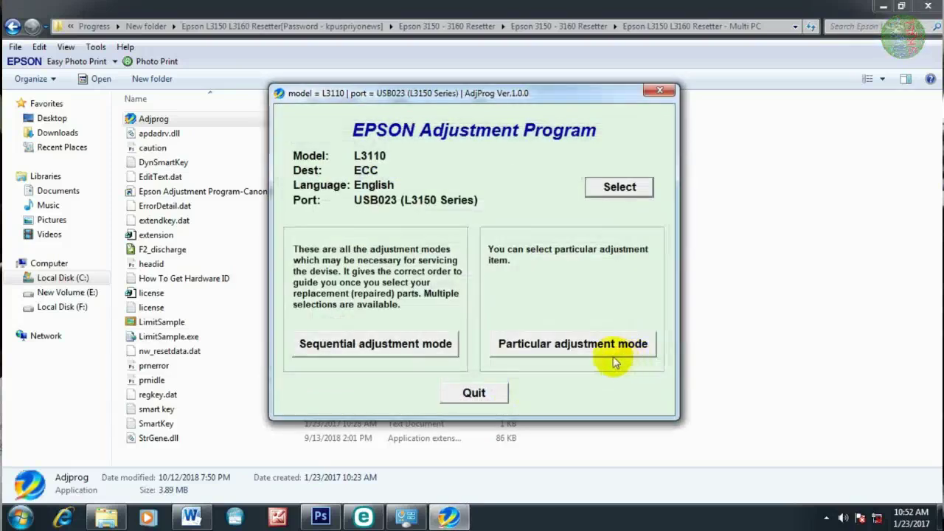
- Enter the particular adjustment mode and open Waste ink pad counter from the Maintenance items
click(570, 345)
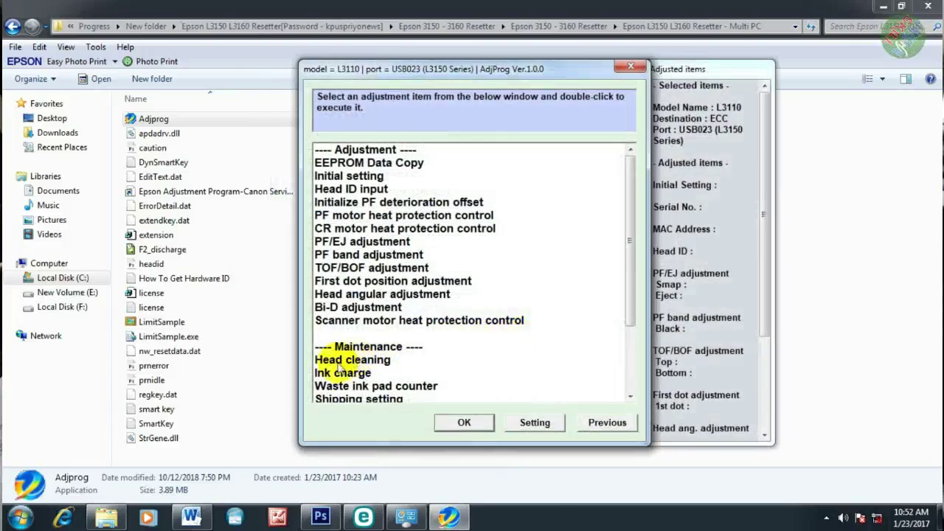
click(368, 387)
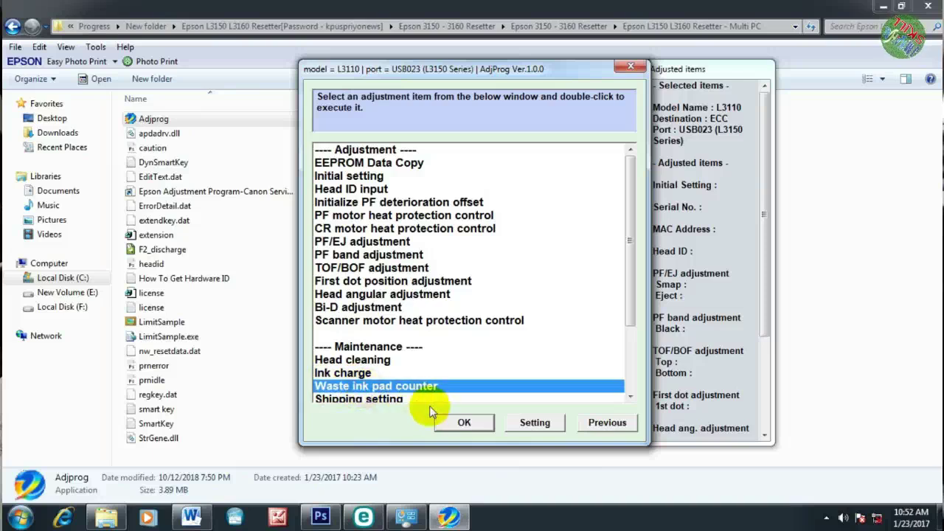
click(462, 422)
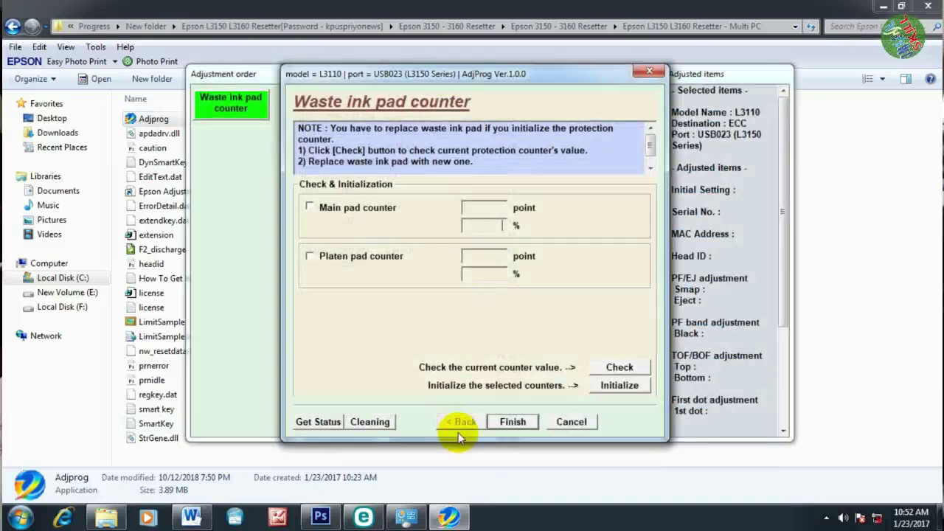
- Select the main and platen pad counters, check their current values and examine the main pad counter's points
click(309, 207)
click(311, 257)
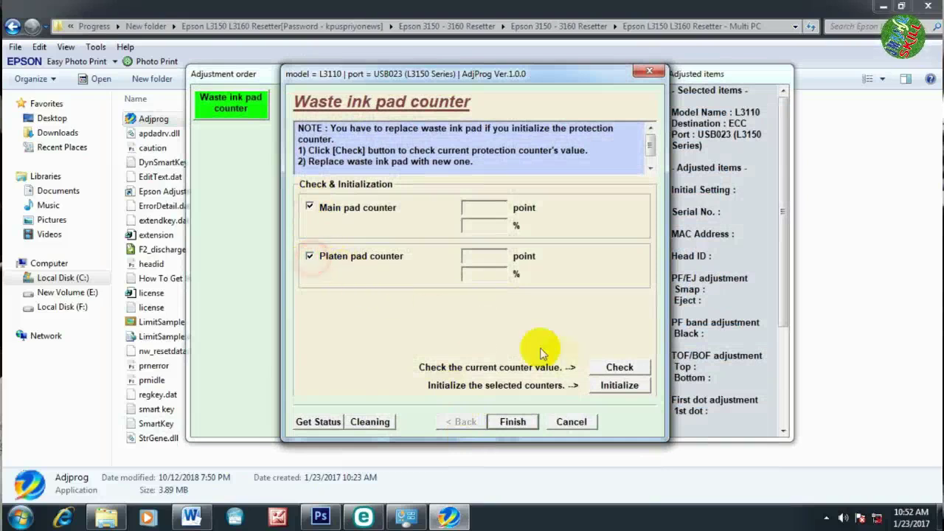
click(621, 368)
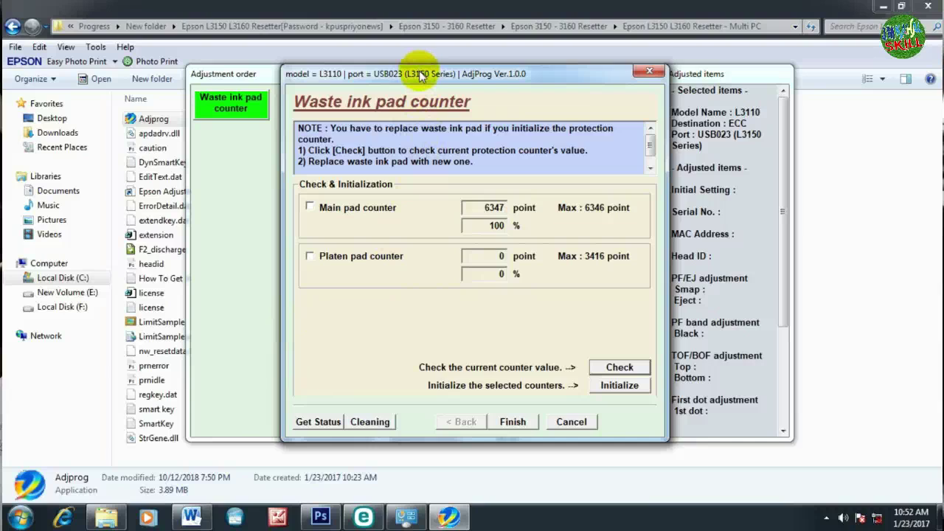
drag(420, 77, 430, 79)
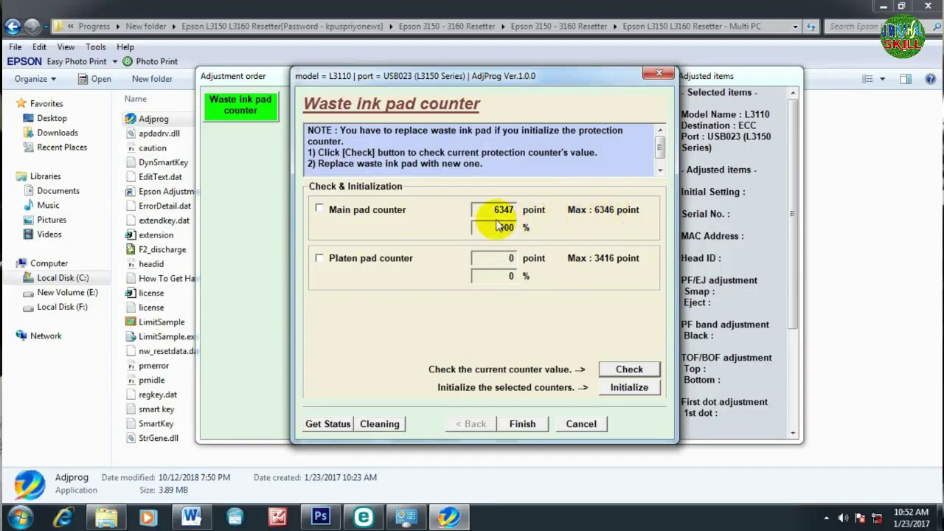
drag(487, 210, 511, 211)
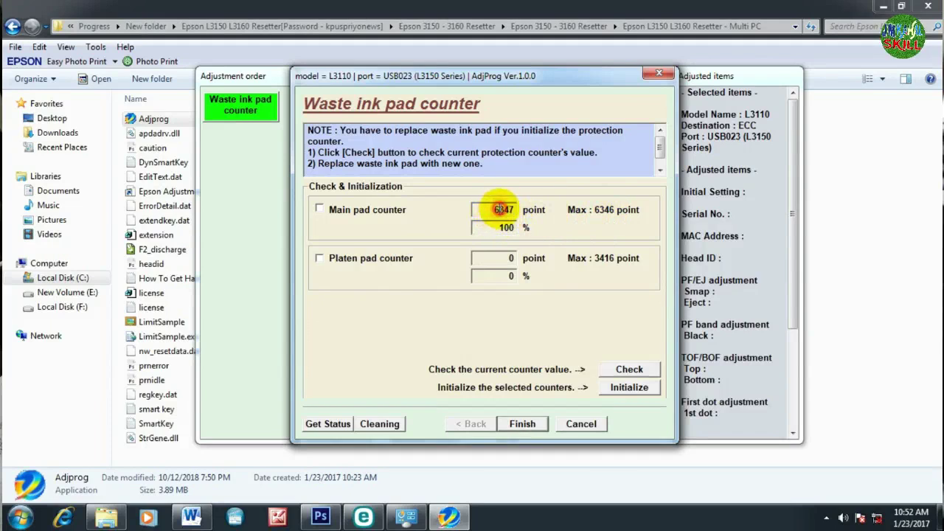
click(498, 210)
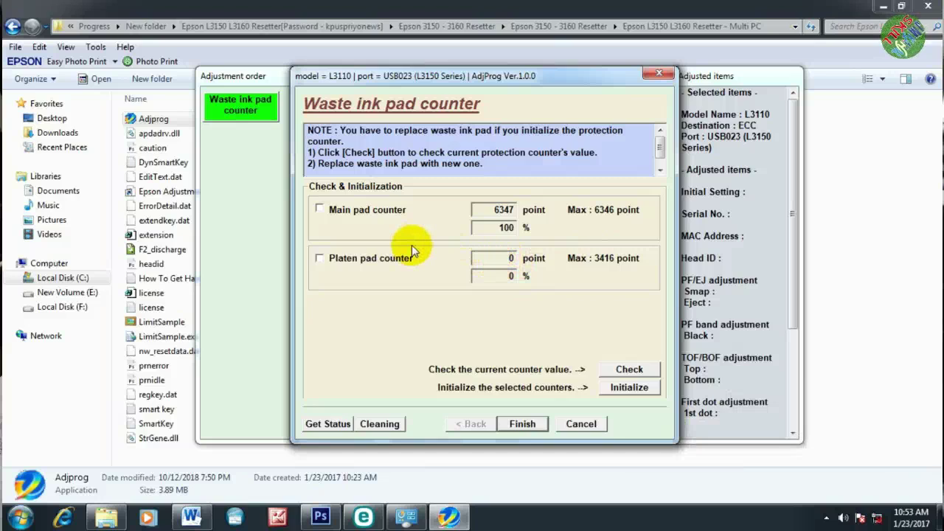
- Initialize both the main pad counter and the platen pad counter, accepting every message through to the end of the reset
click(319, 209)
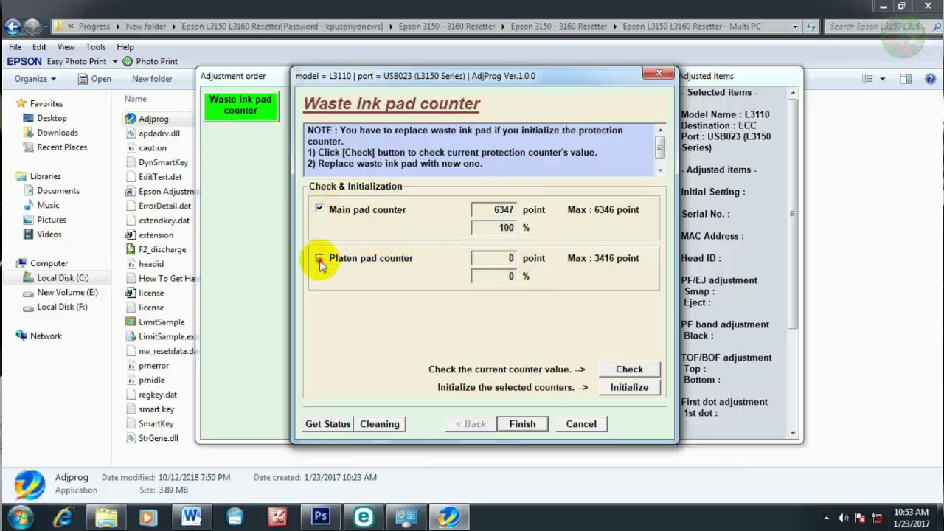
click(319, 259)
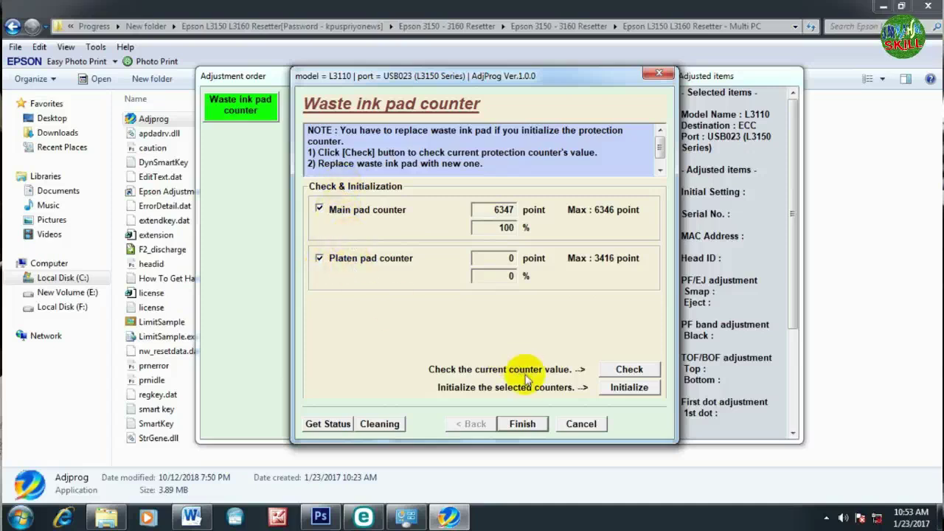
click(614, 391)
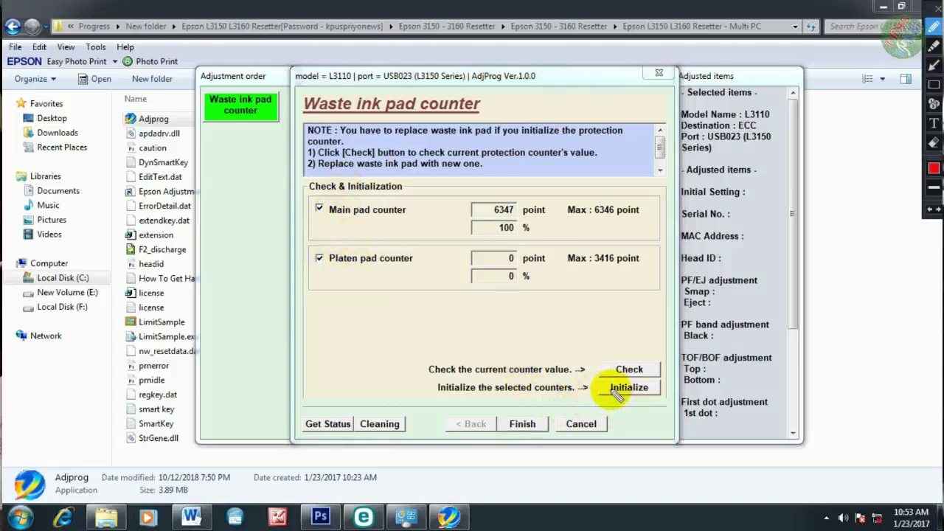
mouse_move(597, 399)
mouse_down()
mouse_move(659, 396)
mouse_move(655, 384)
mouse_move(604, 371)
mouse_move(588, 388)
mouse_move(599, 403)
mouse_up()
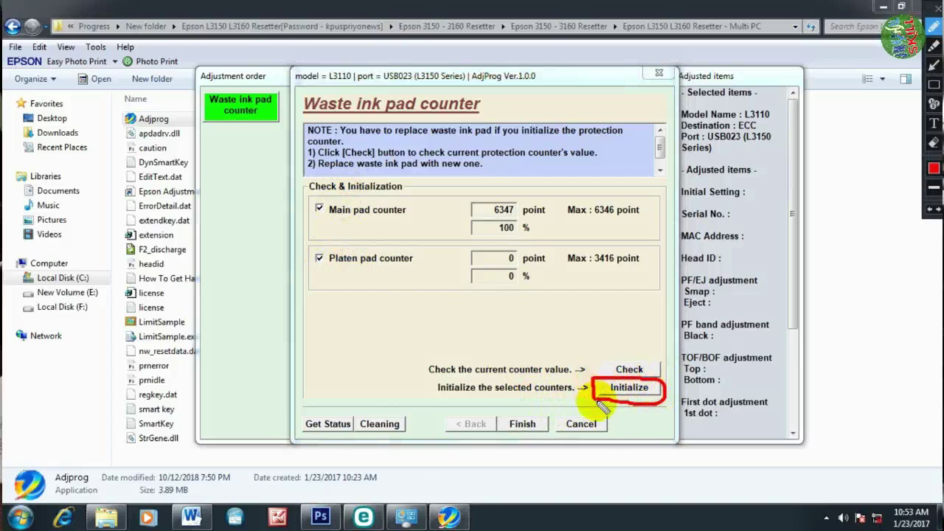
key(Escape)
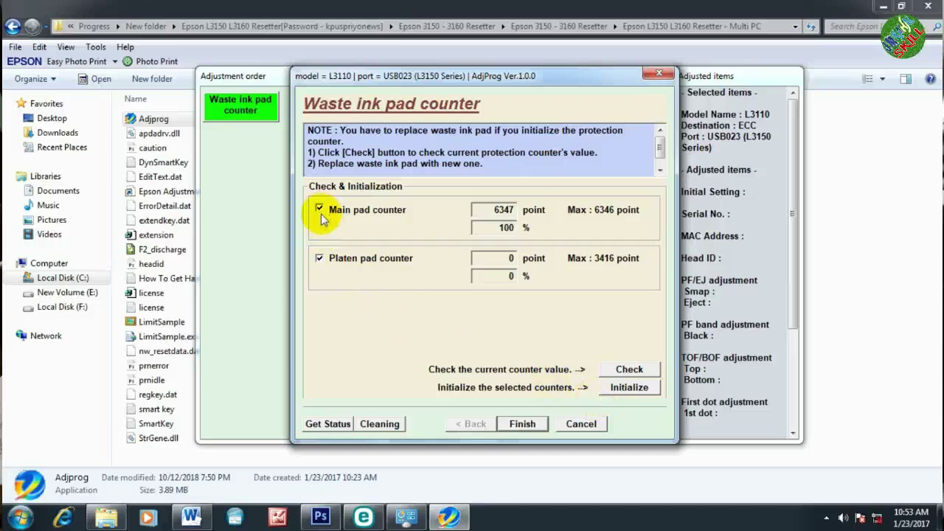
click(629, 388)
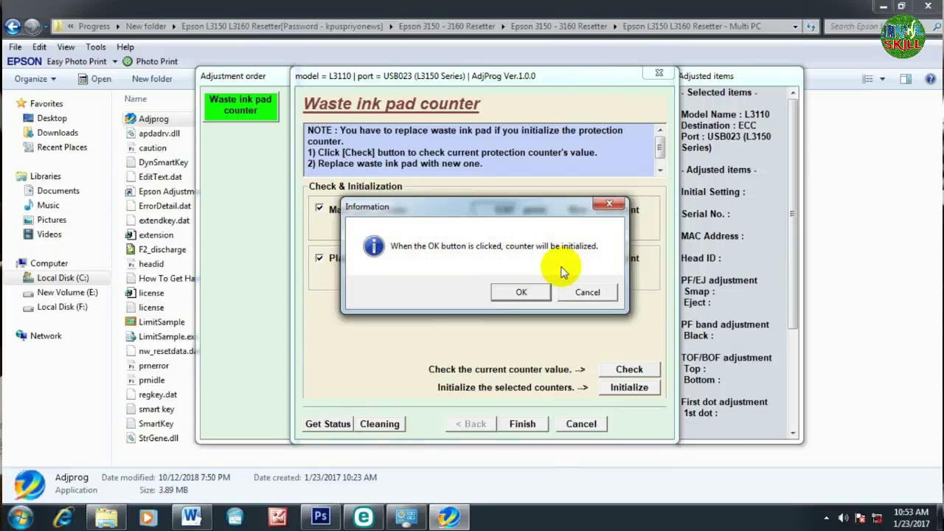
click(522, 292)
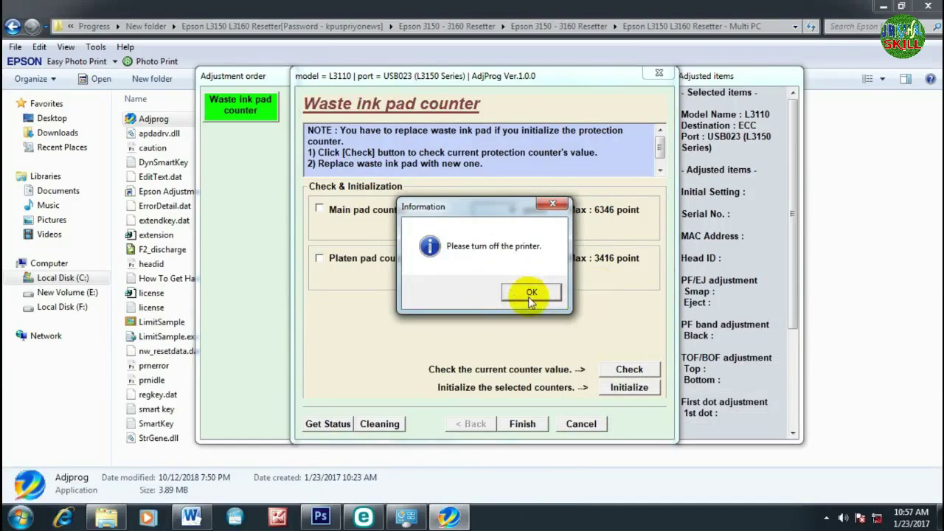
click(532, 295)
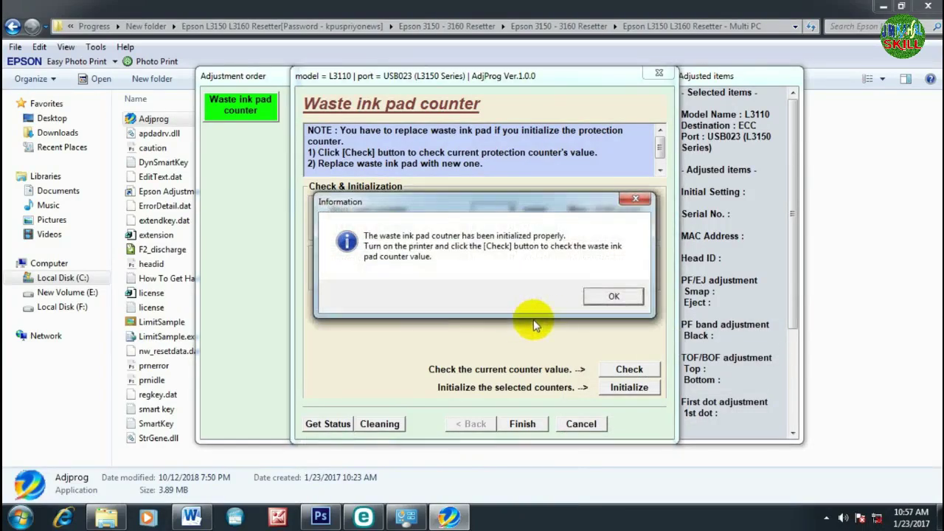
click(610, 299)
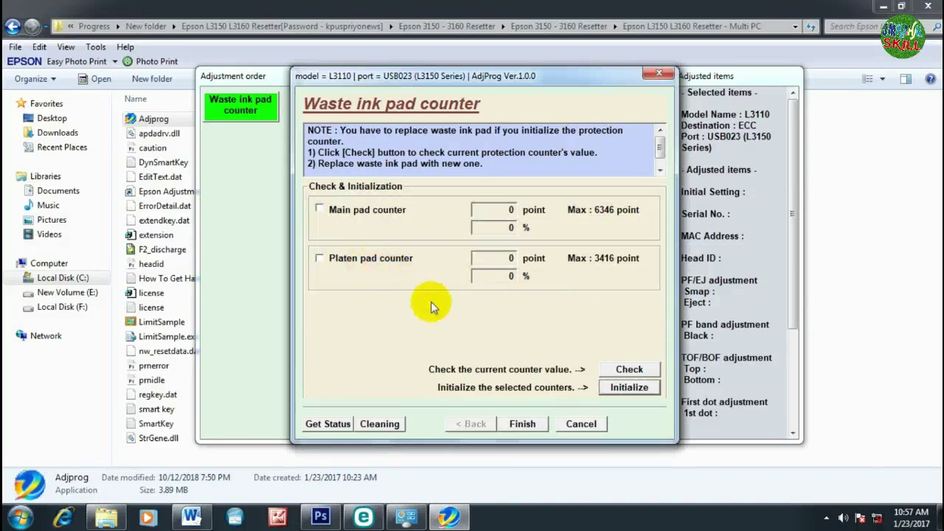
- Finish the waste ink pad counter adjustment, close the adjustment item list and quit the adjustment program
click(522, 424)
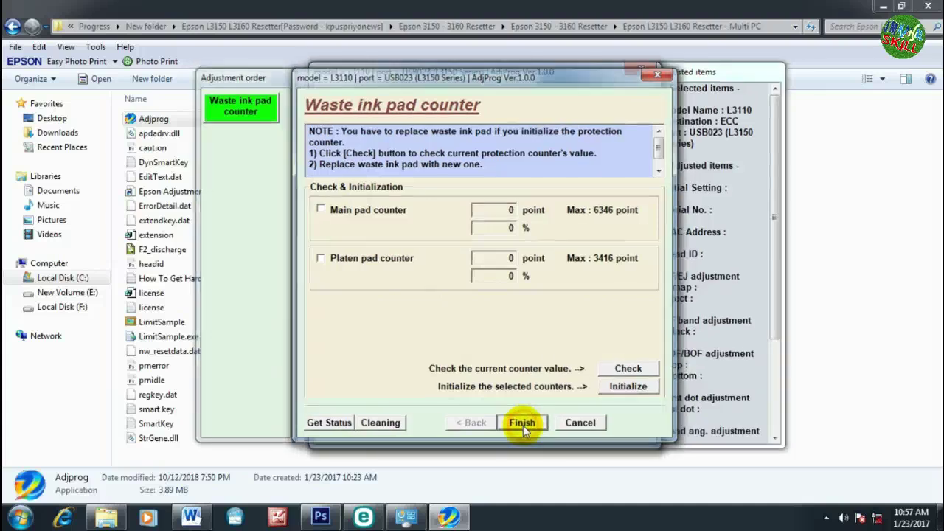
click(641, 69)
click(483, 398)
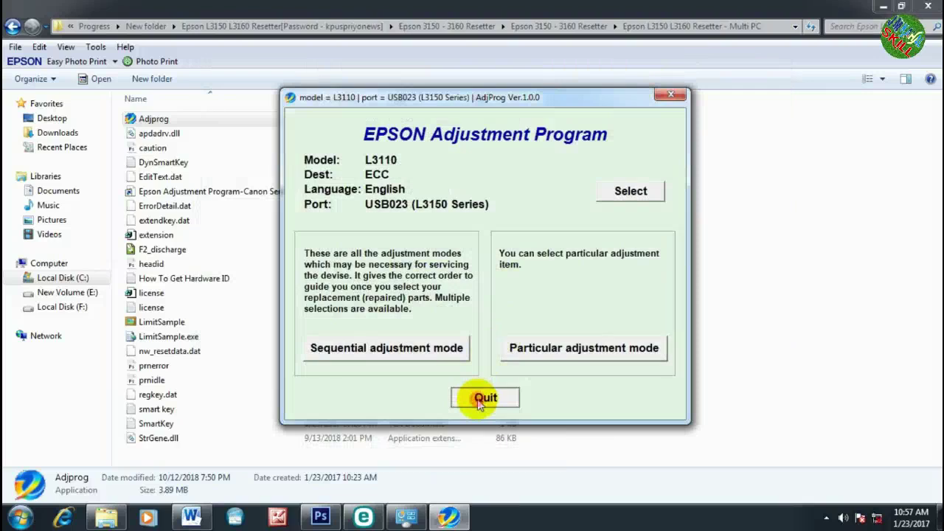
- Close the resetter folder window and refresh the desktop
click(931, 6)
right_click(680, 150)
click(719, 186)
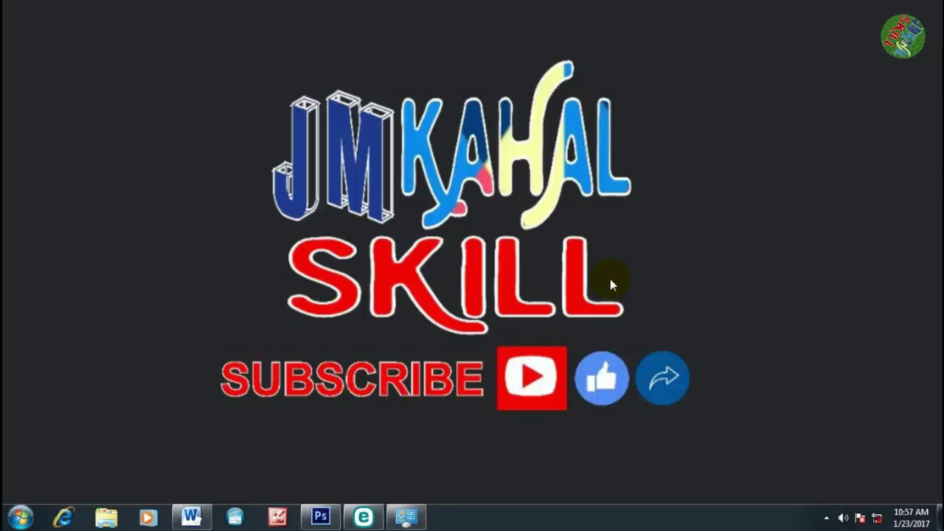